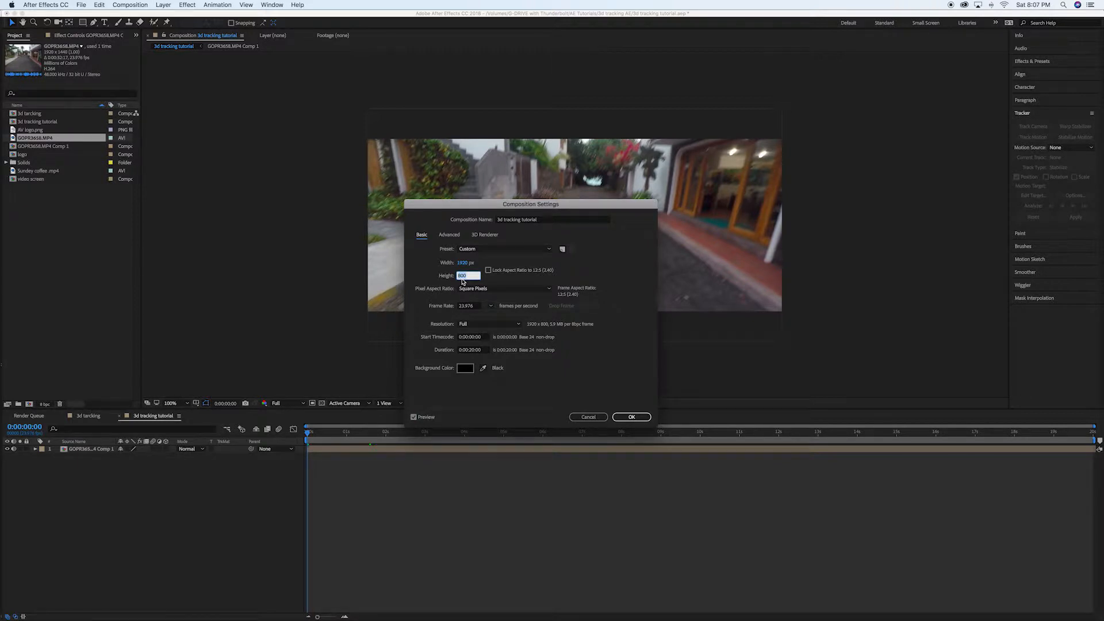
# Set the 3d tracking tutorial composition's height to 1080 px.
pyautogui.write('1080')
pyautogui.click(632, 416)
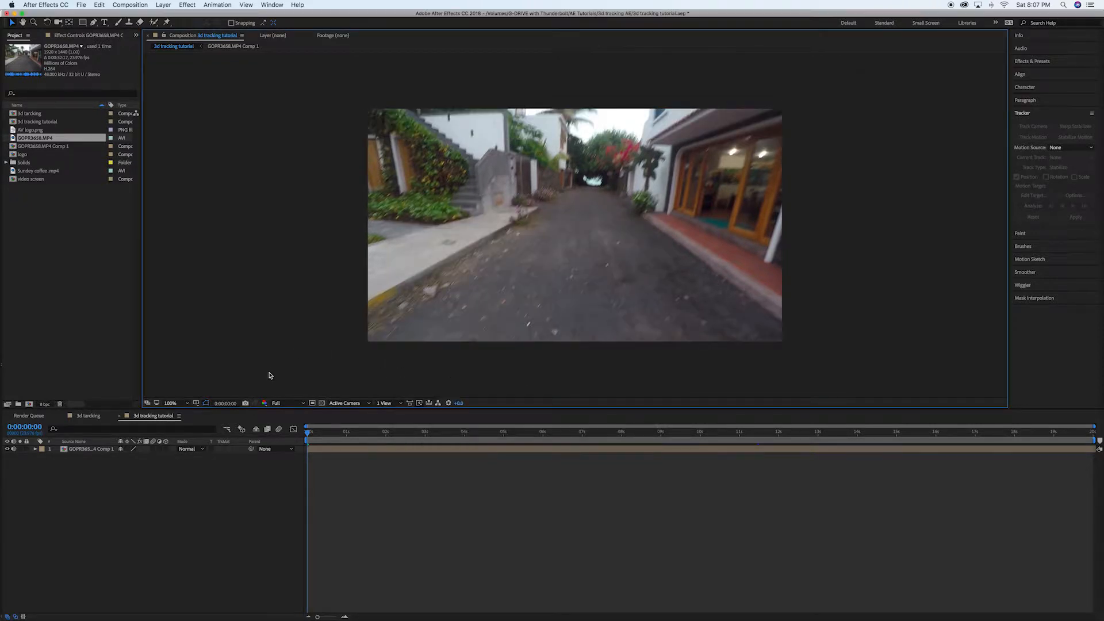
# Run Track Camera on the GOPR3658.MP4 Comp 1 layer.
pyautogui.moveTo(326, 432); pyautogui.dragTo(291, 438)
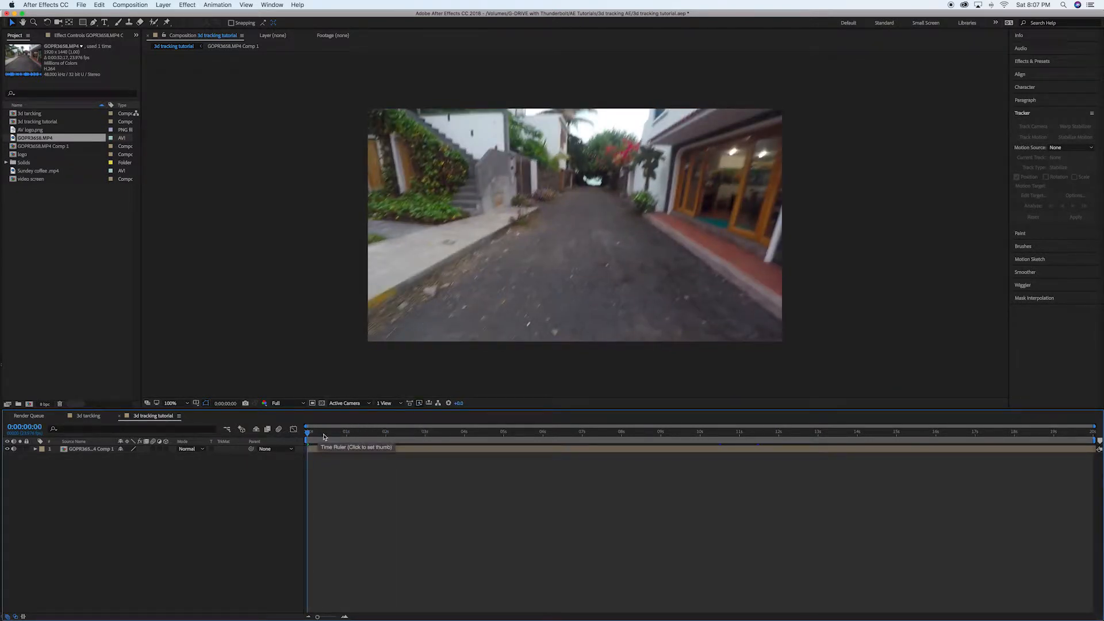
pyautogui.click(91, 450)
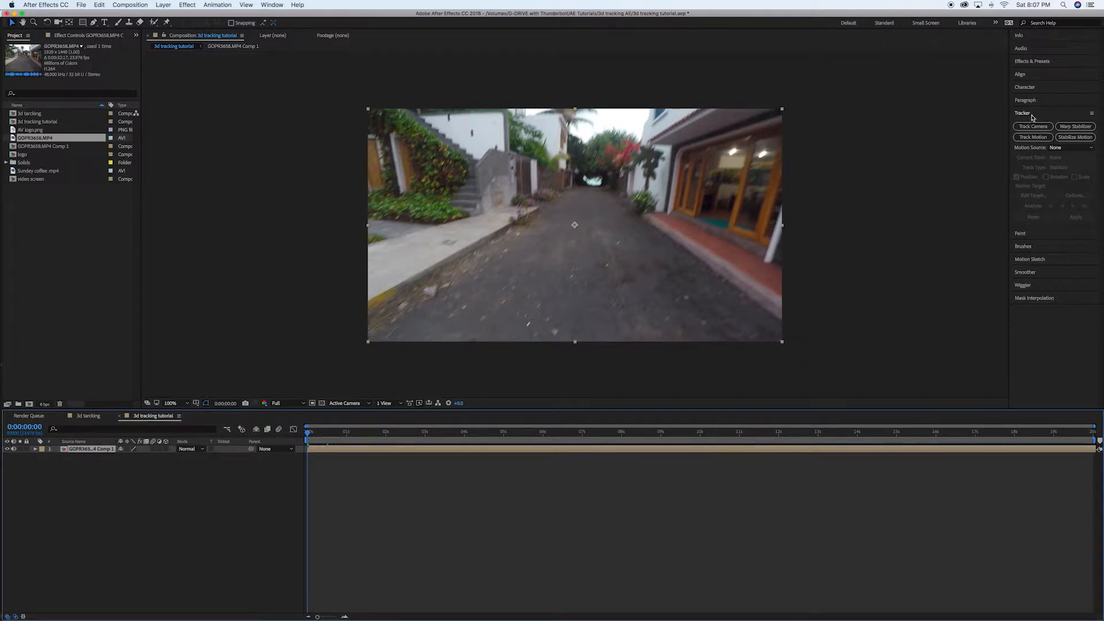
pyautogui.click(1029, 114)
pyautogui.click(1032, 114)
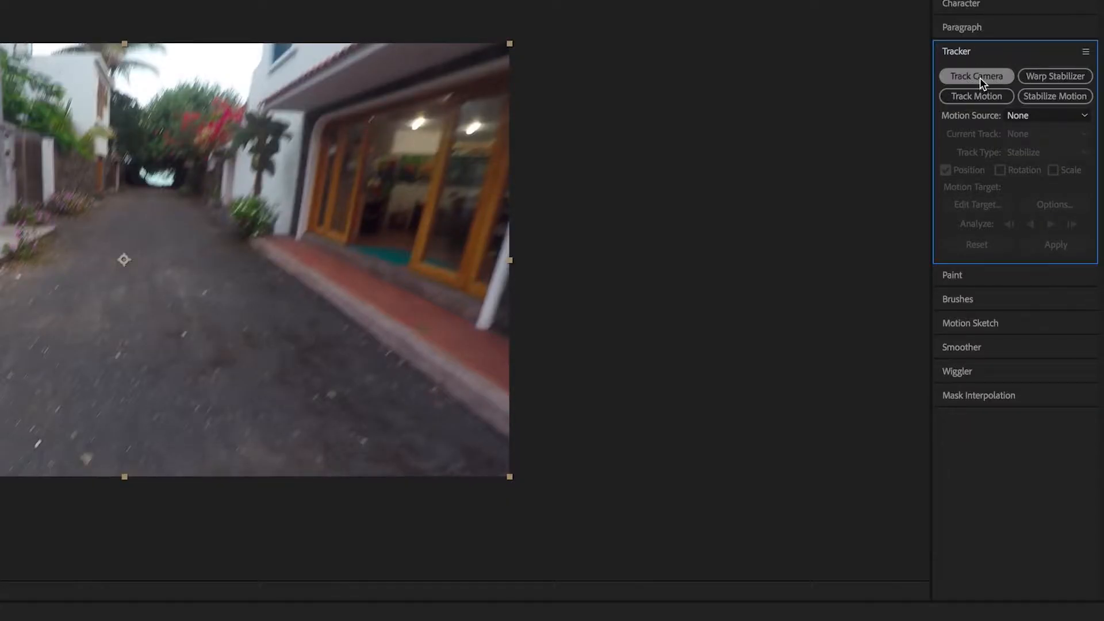
pyautogui.click(979, 77)
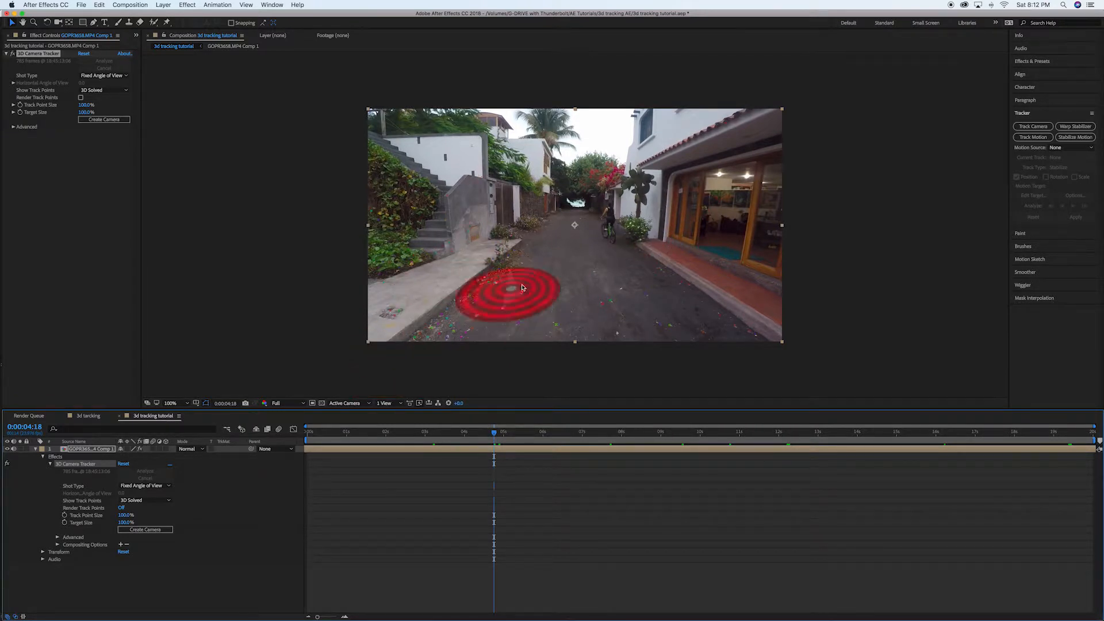
# At 0:00:11:23, create a solid and camera from the track target lying flat on the wall mural.
pyautogui.moveTo(489, 438); pyautogui.dragTo(745, 444)
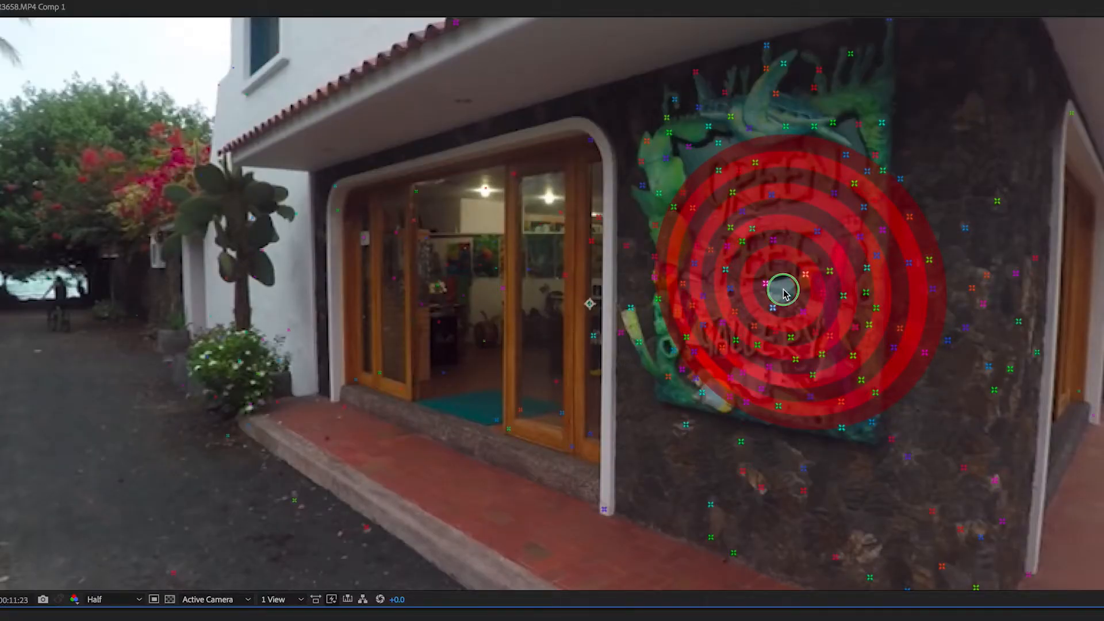
pyautogui.rightClick(784, 293)
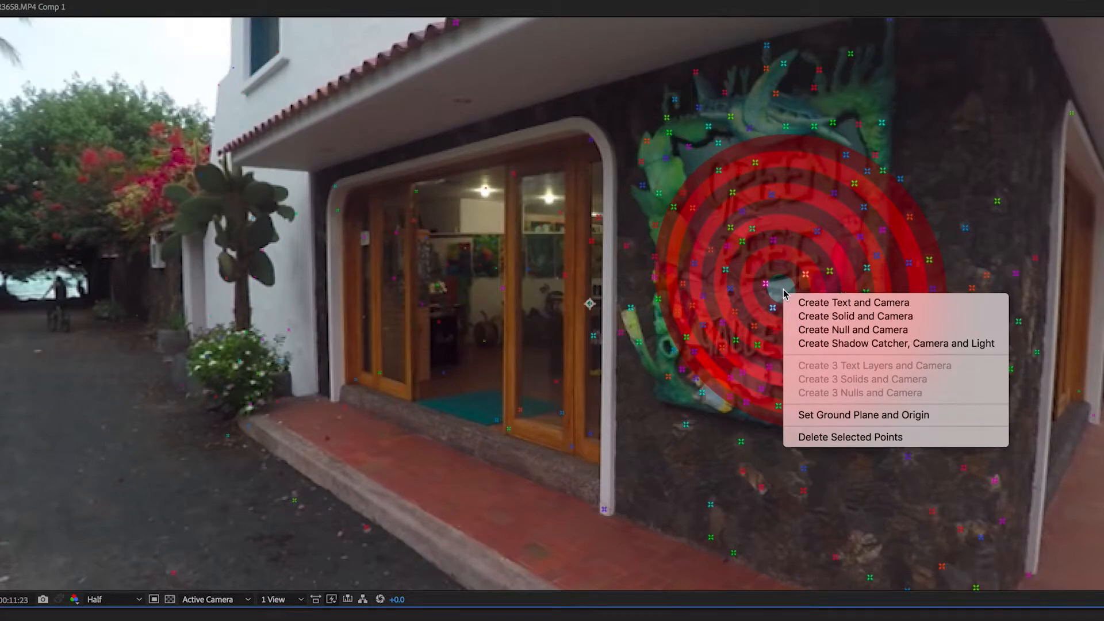
pyautogui.click(832, 317)
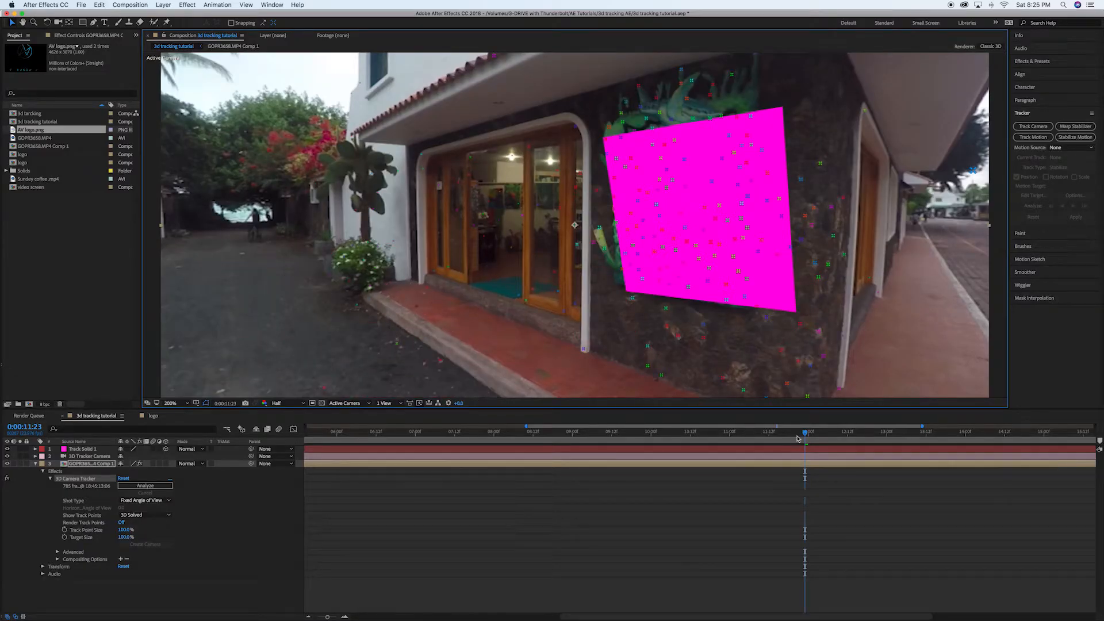
# Pre-compose the Track Solid 1 layer as "logo", leaving all attributes in the 3d tracking tutorial composition.
pyautogui.moveTo(805, 436); pyautogui.dragTo(728, 437)
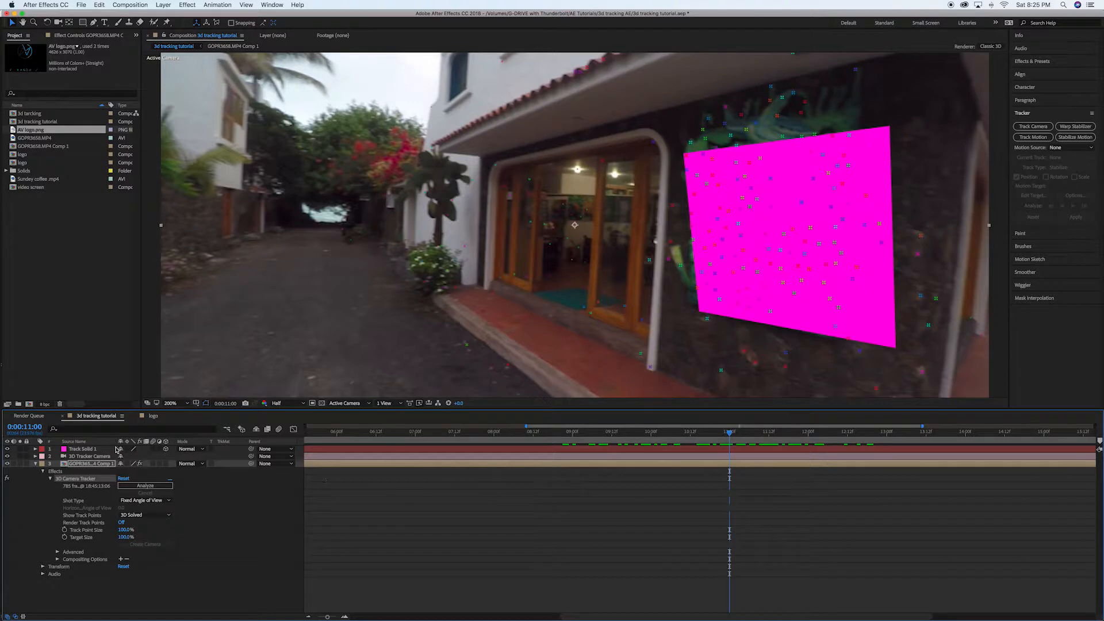
pyautogui.click(88, 449)
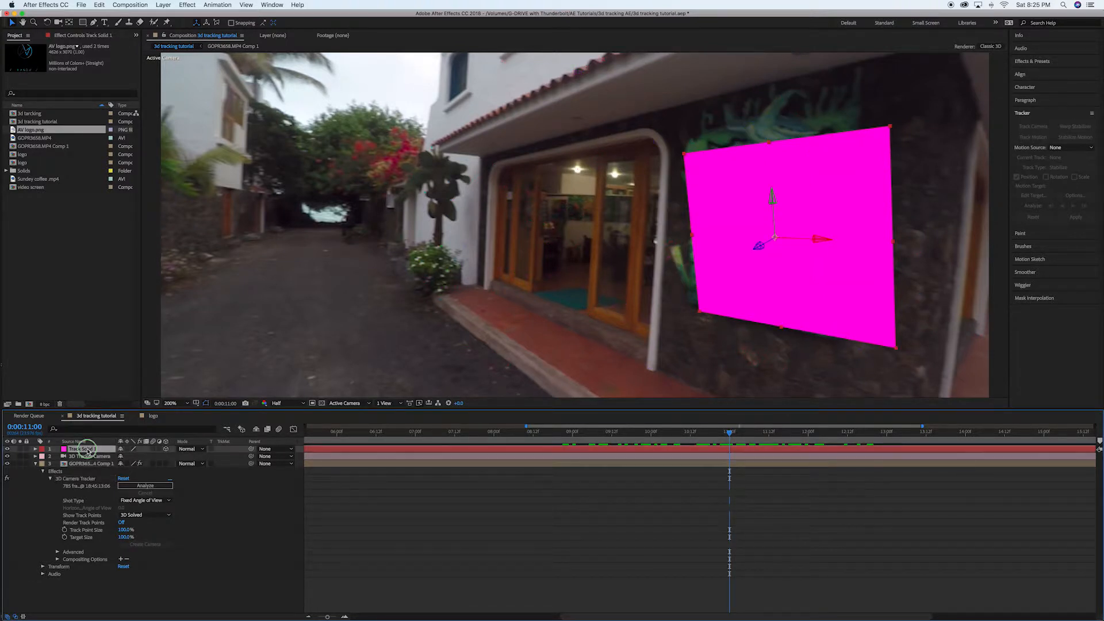
pyautogui.rightClick(88, 451)
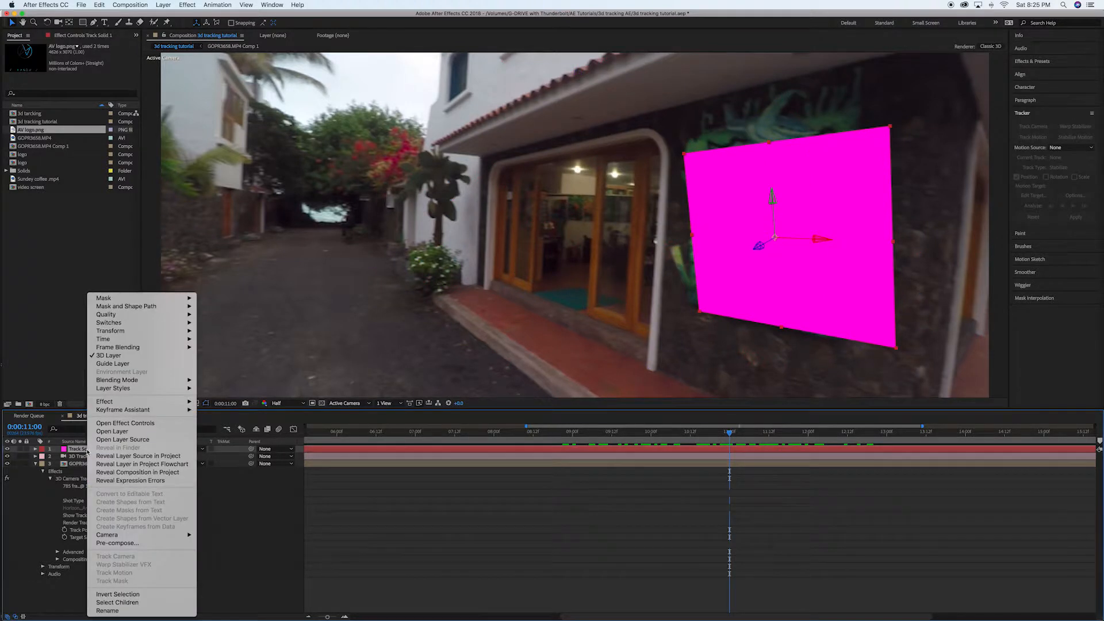
pyautogui.click(123, 542)
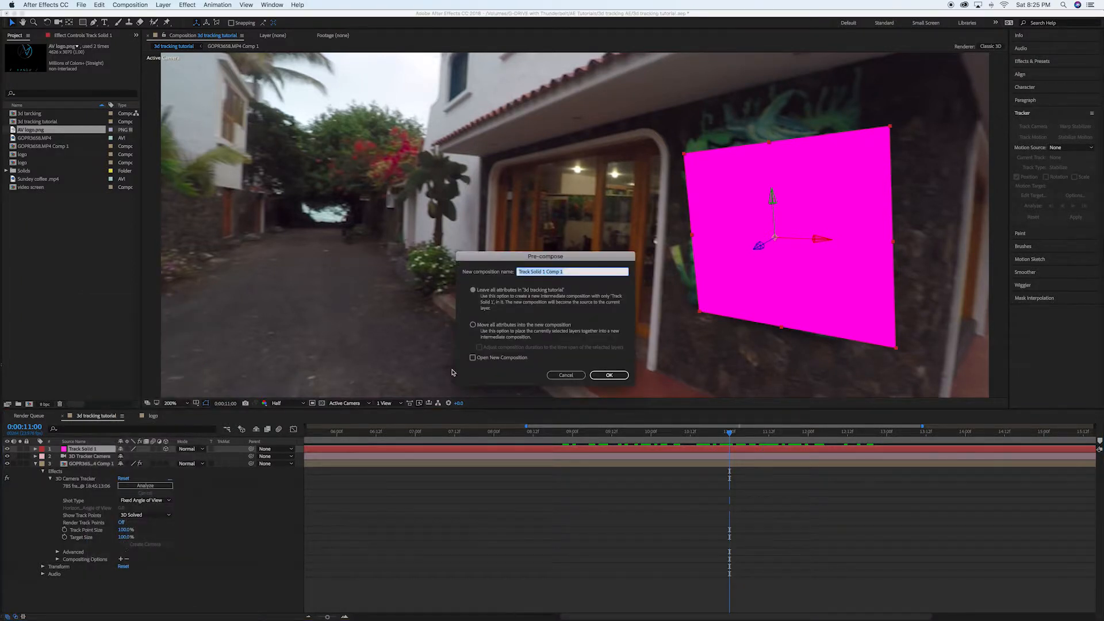
pyautogui.write('logo')
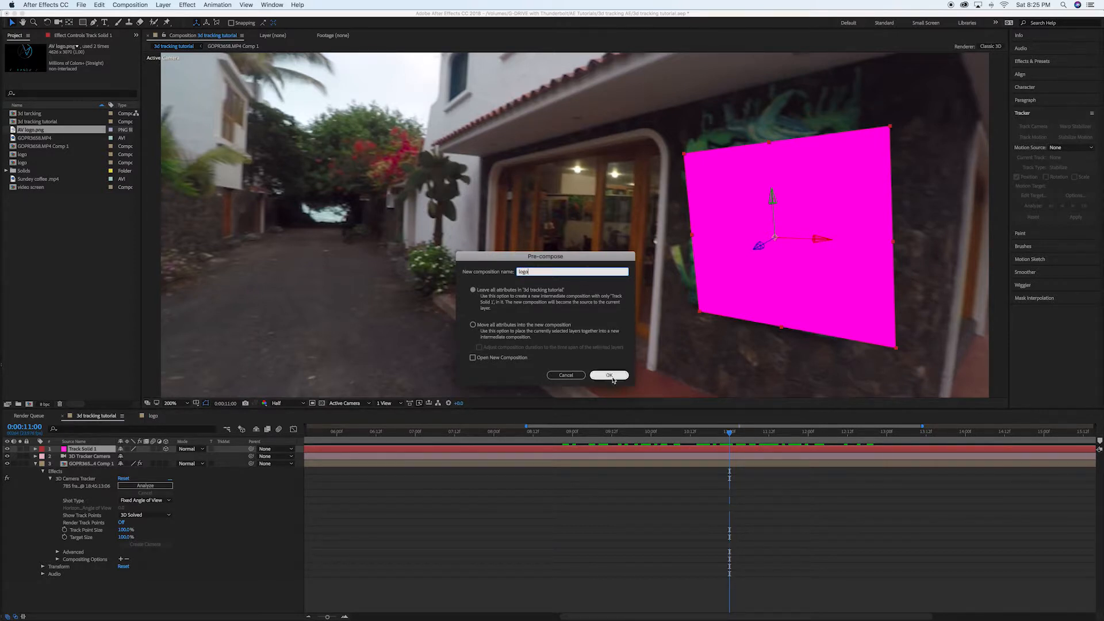
pyautogui.click(614, 377)
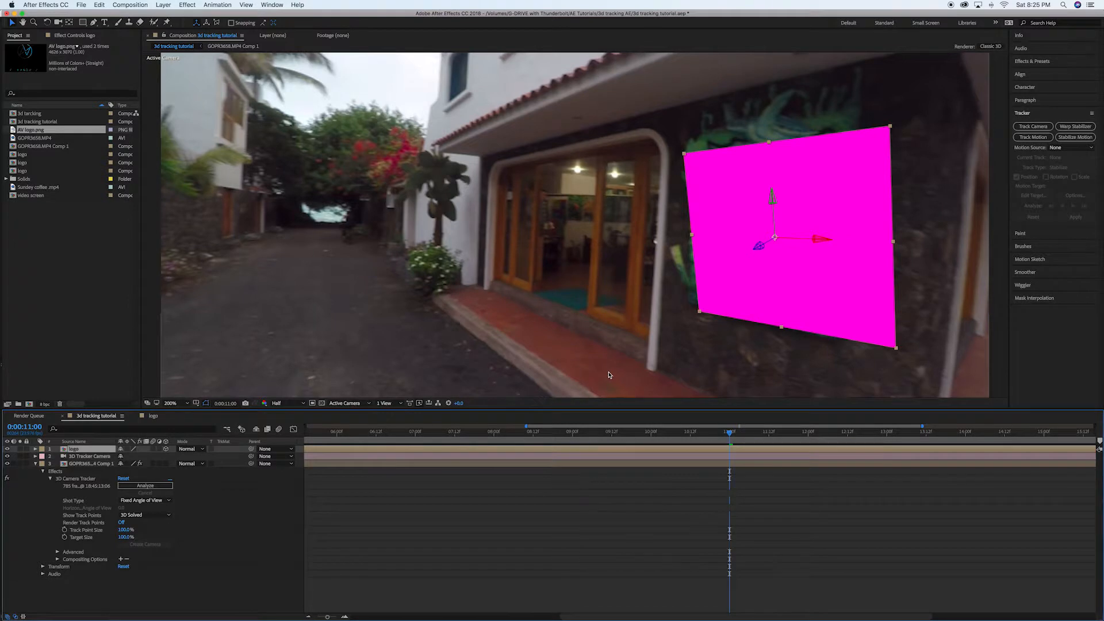
# Place AV logo.png above the solid inside the new logo composition and scale it to 21%.
pyautogui.doubleClick(65, 451)
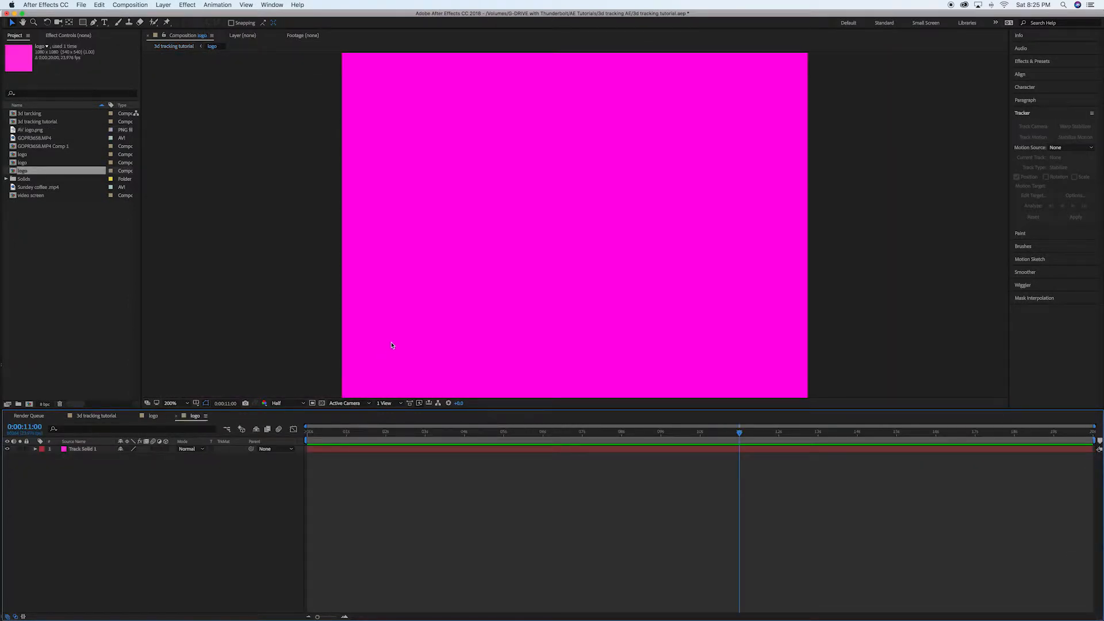
pyautogui.scroll(-1, 392, 345)
pyautogui.scroll(1, 394, 346)
pyautogui.scroll(-1, 393, 345)
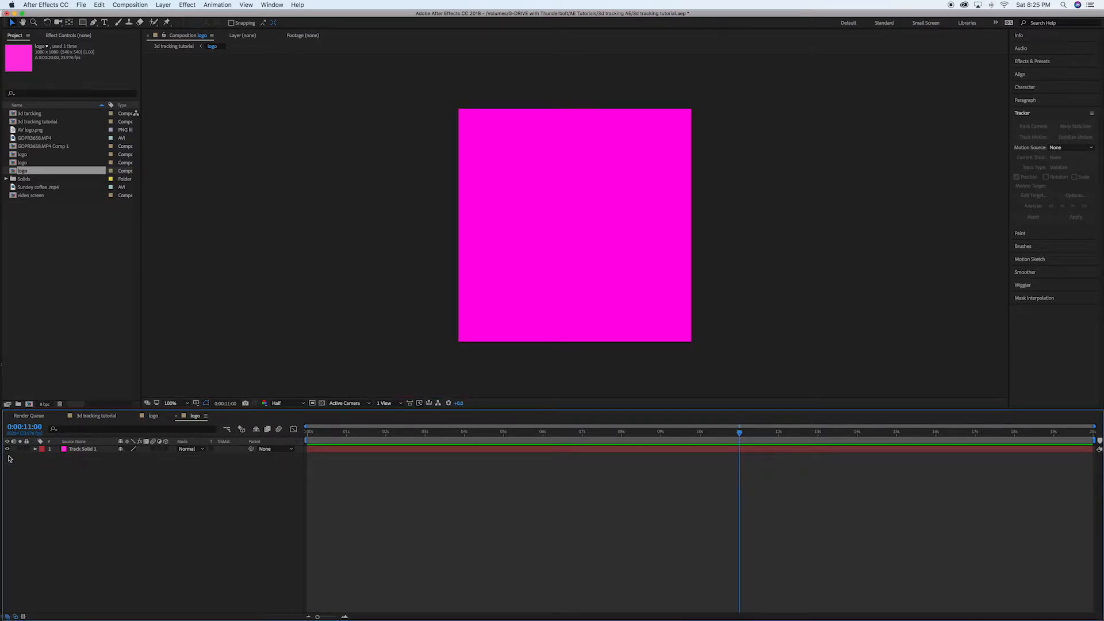
pyautogui.click(36, 139)
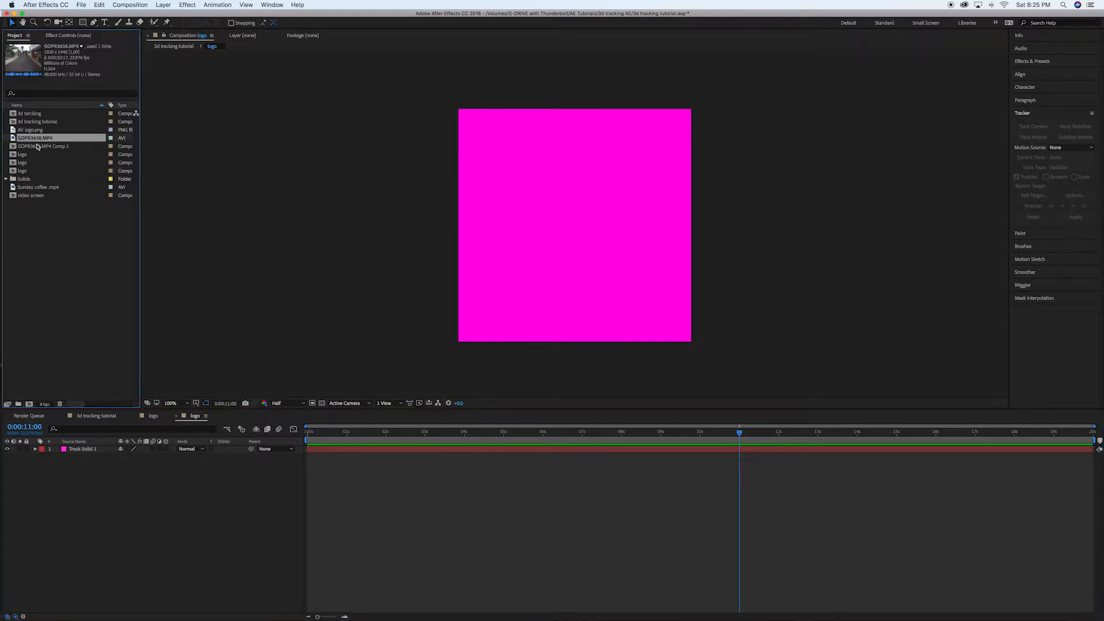
pyautogui.click(33, 131)
pyautogui.moveTo(33, 132); pyautogui.dragTo(82, 450)
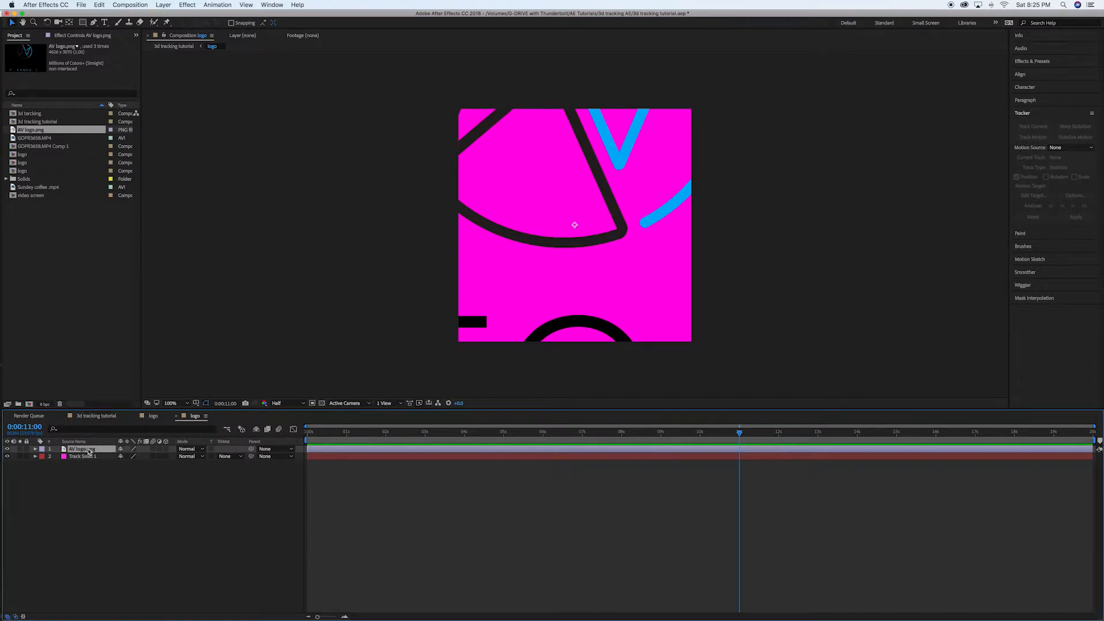
pyautogui.press('s')
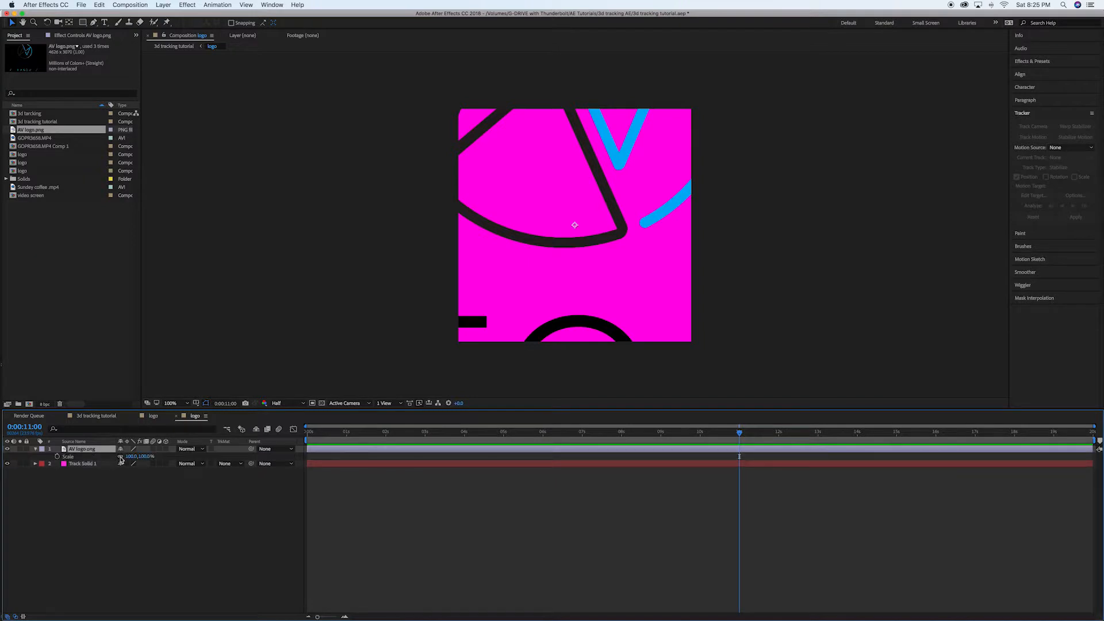
pyautogui.moveTo(131, 457); pyautogui.dragTo(99, 461)
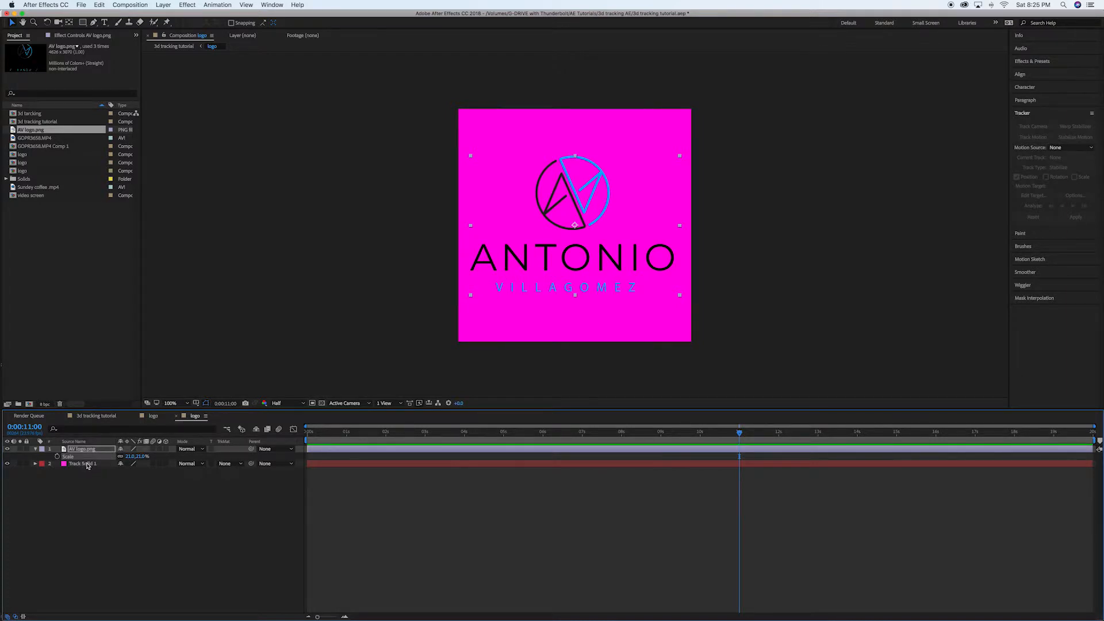
# Replace the magenta track solid with a white 1080 x 1080 px solid named "bg" placed beneath the logo.
pyautogui.click(86, 464)
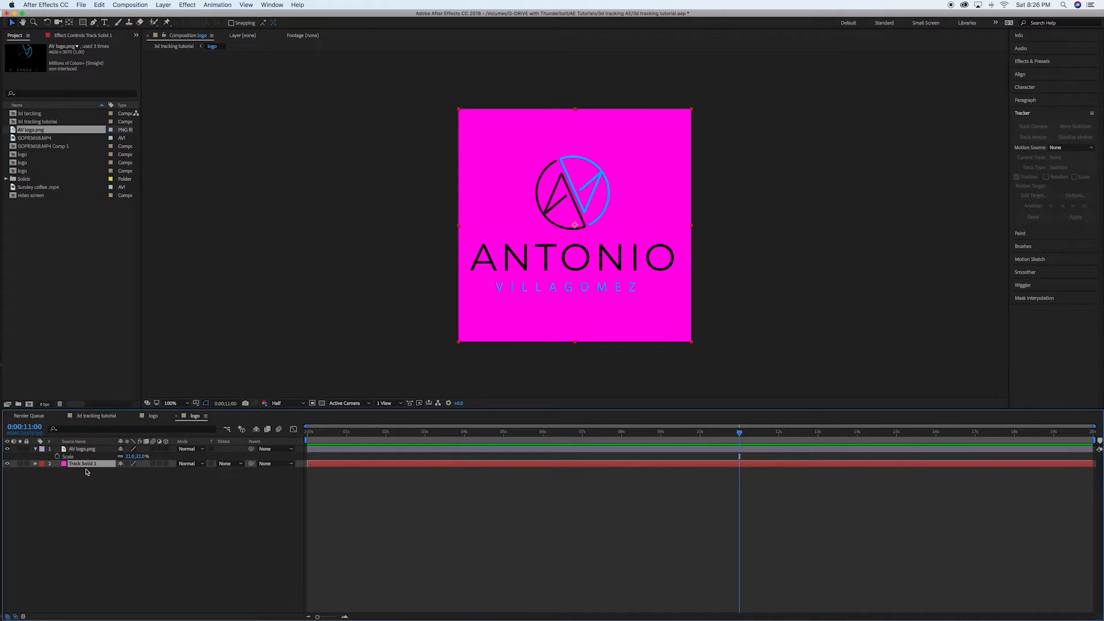
pyautogui.press('Delete')
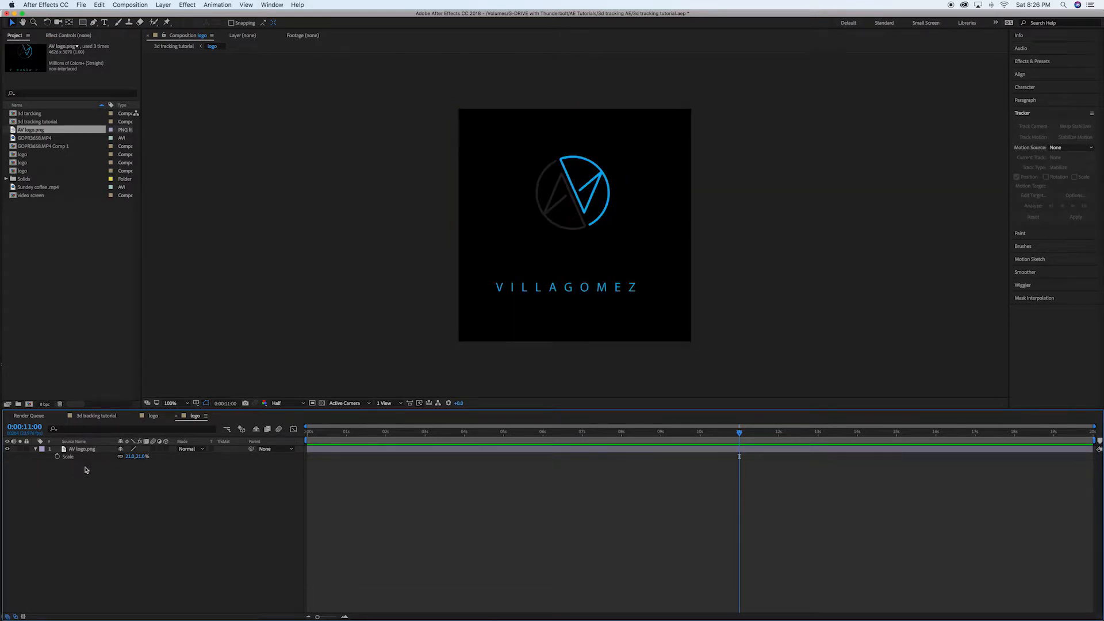
pyautogui.click(163, 6)
pyautogui.moveTo(189, 15)
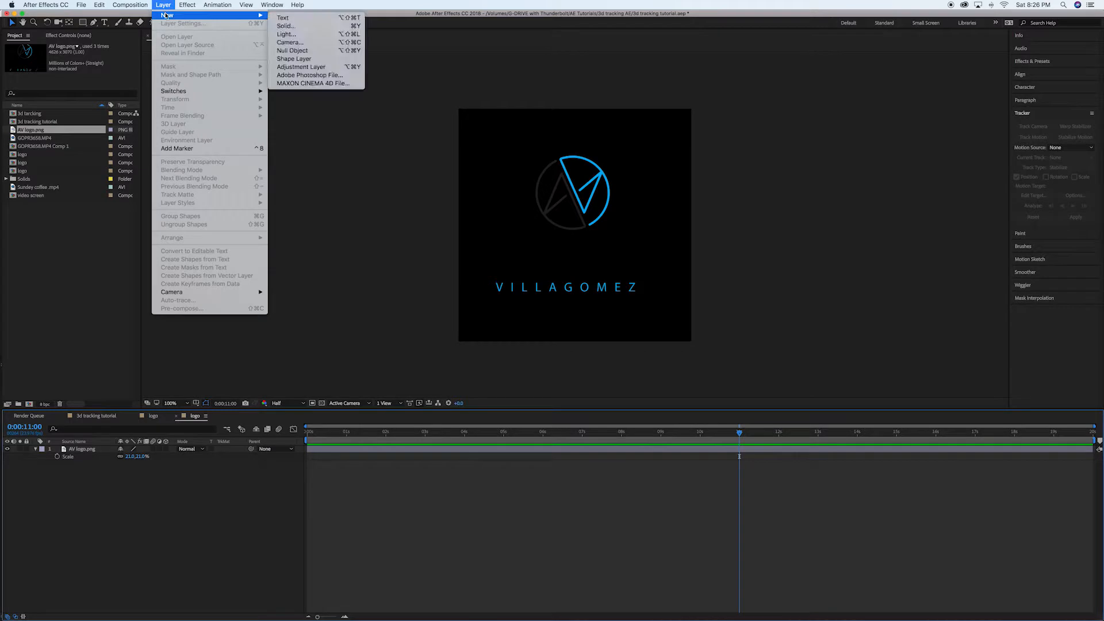
pyautogui.click(302, 28)
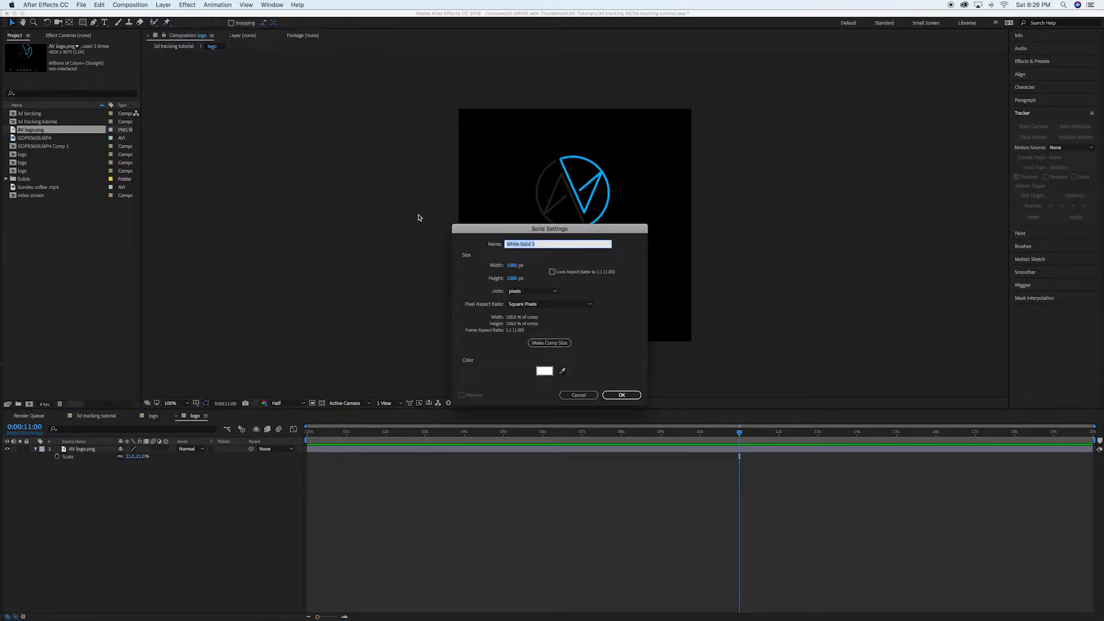
pyautogui.write('bg')
pyautogui.click(621, 395)
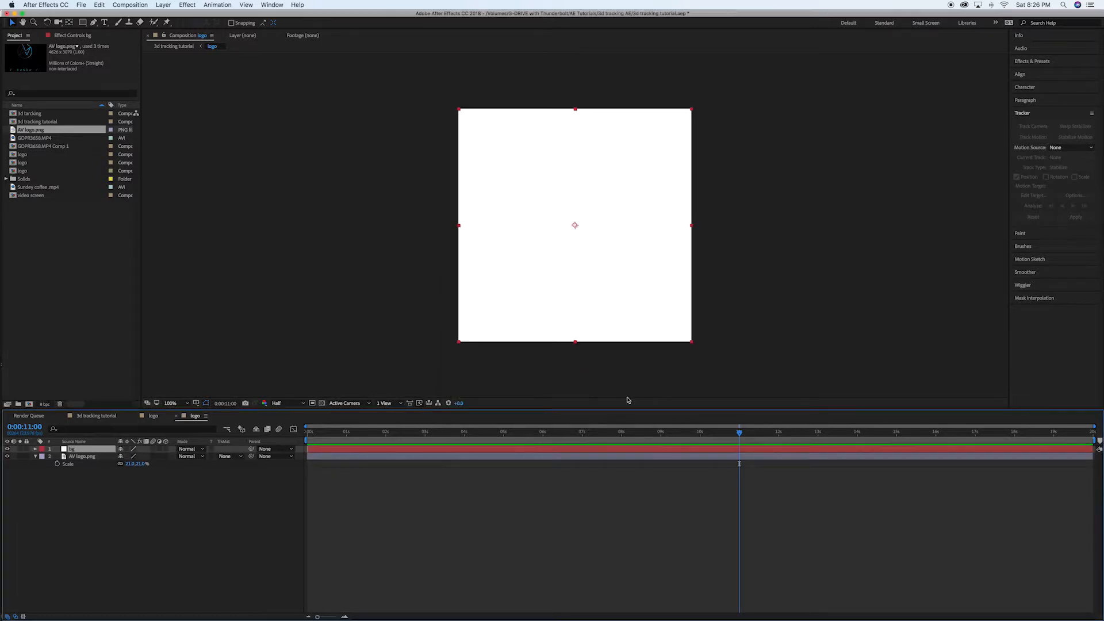
pyautogui.moveTo(87, 451); pyautogui.dragTo(85, 460)
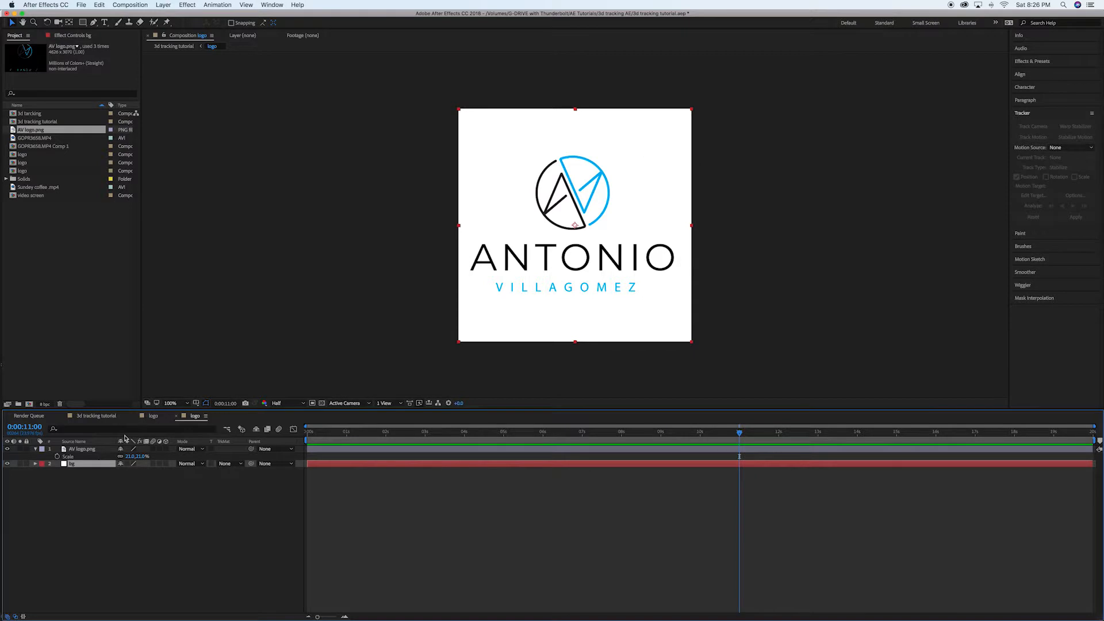
# Play back the 3d tracking tutorial composition from 0:00:07:15 to check how the logo follows the wall.
pyautogui.click(102, 417)
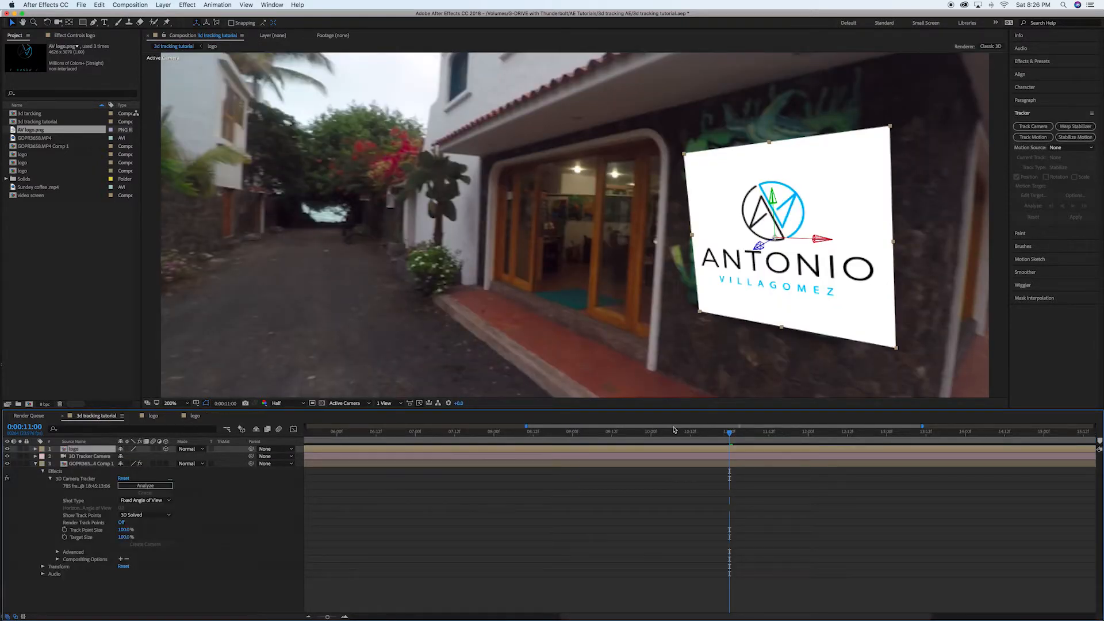
pyautogui.moveTo(732, 437); pyautogui.dragTo(464, 438)
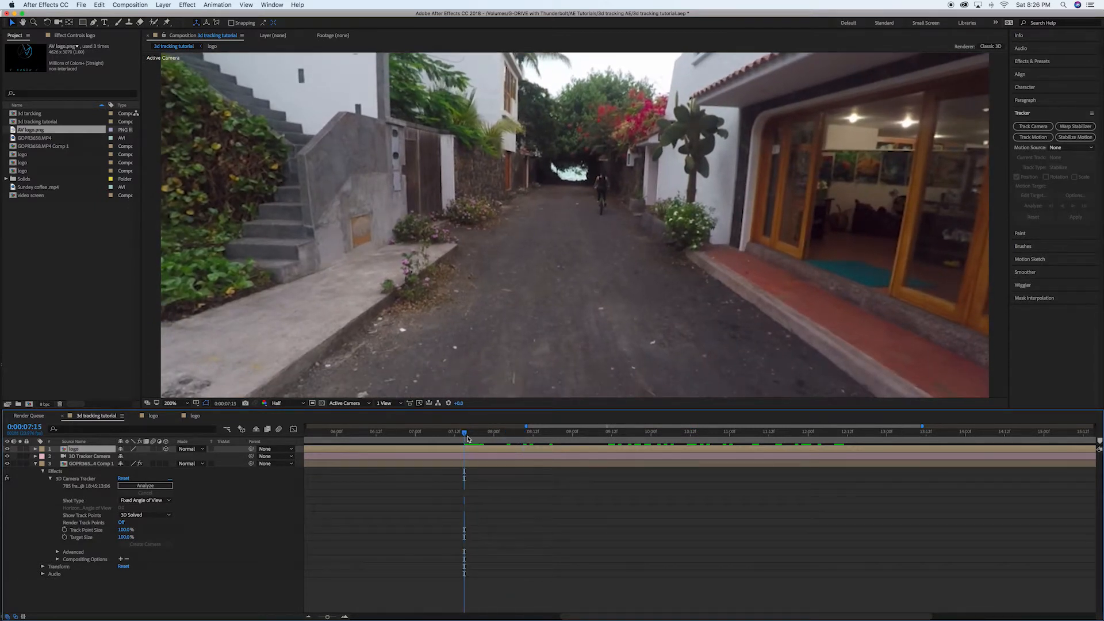
pyautogui.press('space')
pyautogui.moveTo(526, 427); pyautogui.dragTo(443, 427)
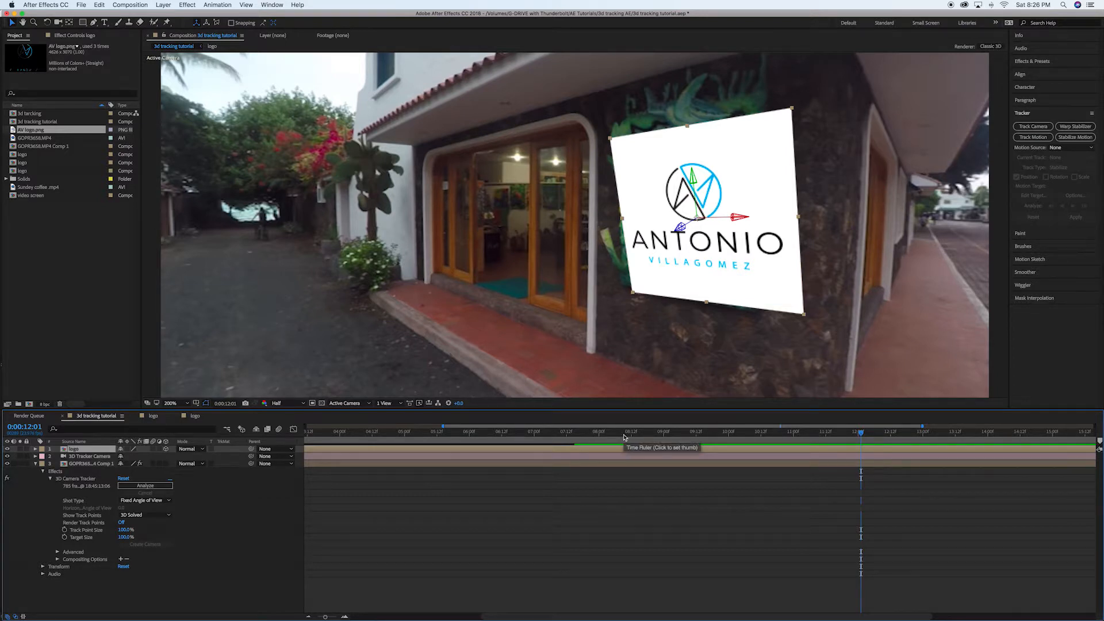
# Set the logo layer's X Rotation to -15° to straighten it against the wall.
pyautogui.click(35, 449)
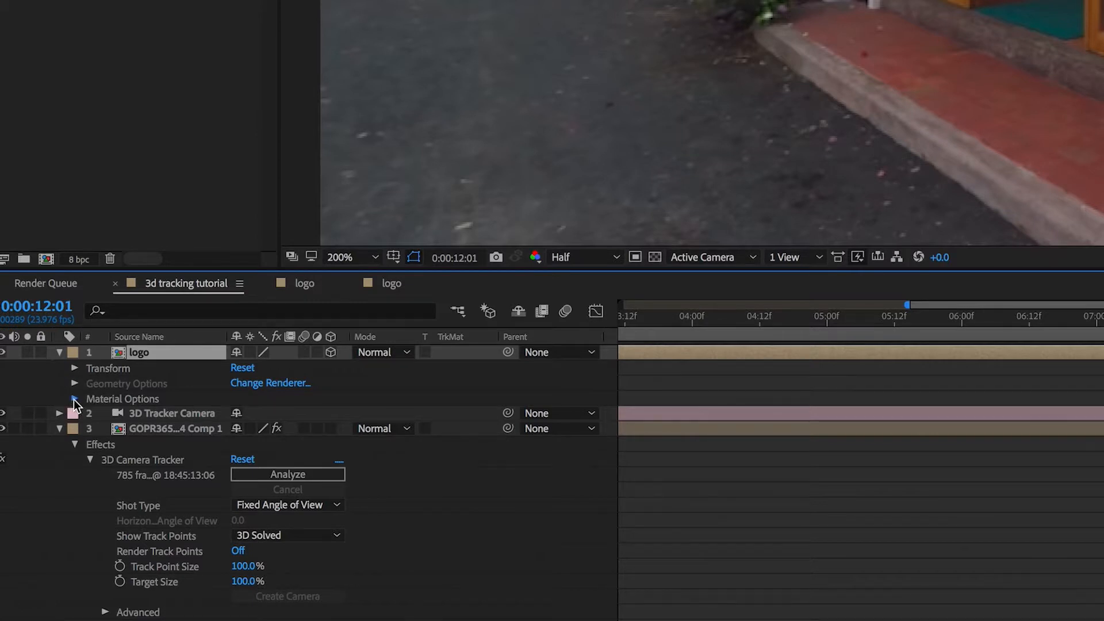
pyautogui.click(74, 399)
pyautogui.click(74, 399)
pyautogui.click(75, 368)
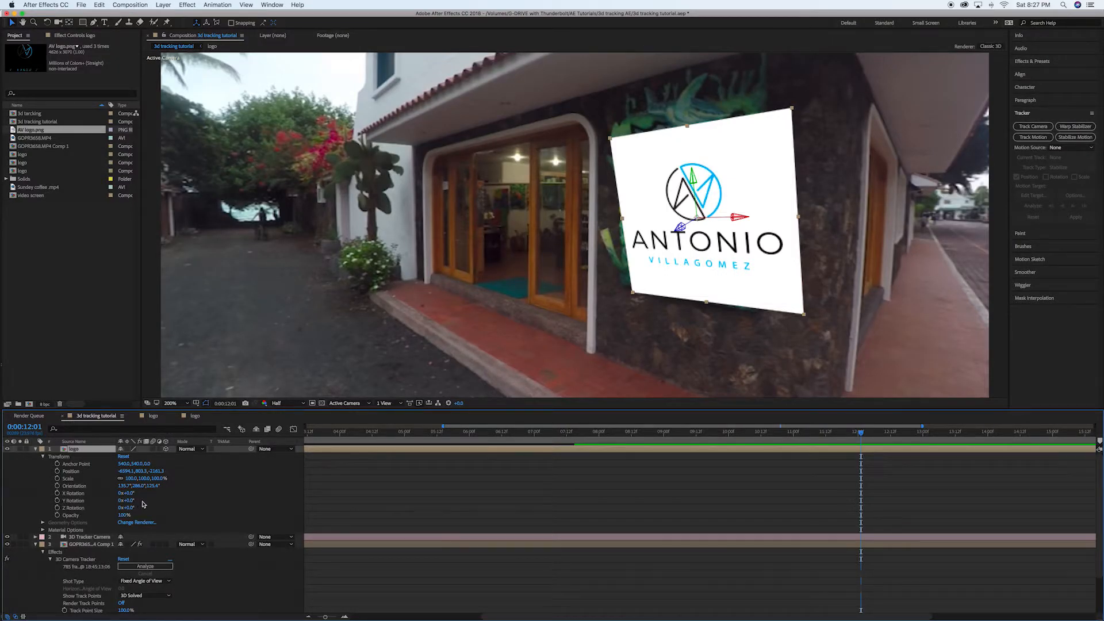
pyautogui.moveTo(128, 493); pyautogui.dragTo(127, 494)
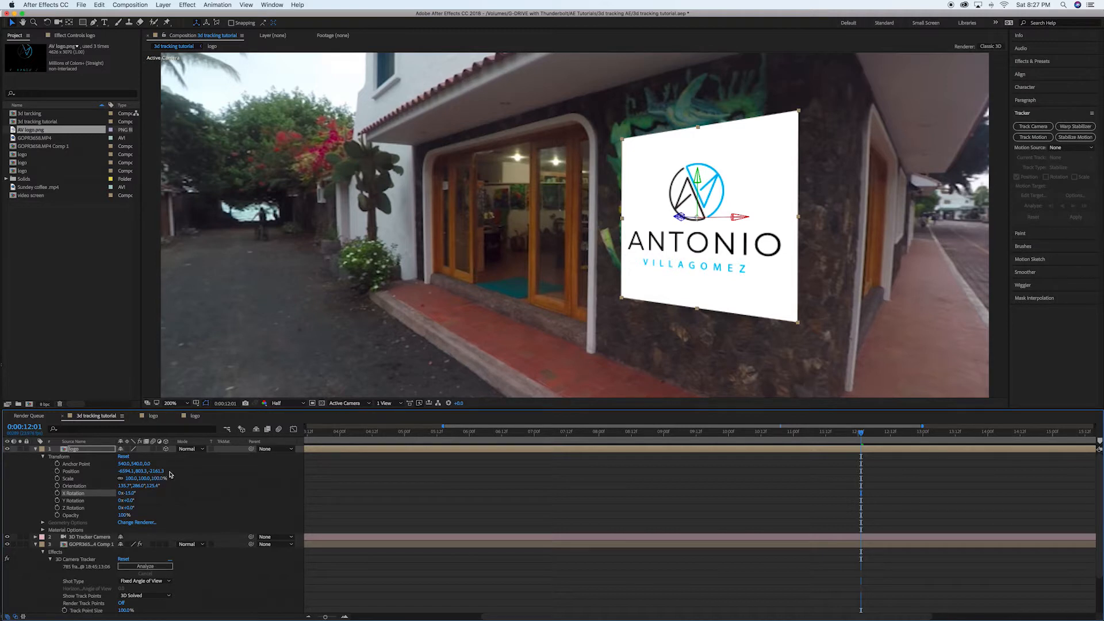
# Set the logo layer's blending mode to Soft Light and adjust its Y and Z position on the wall.
pyautogui.click(189, 449)
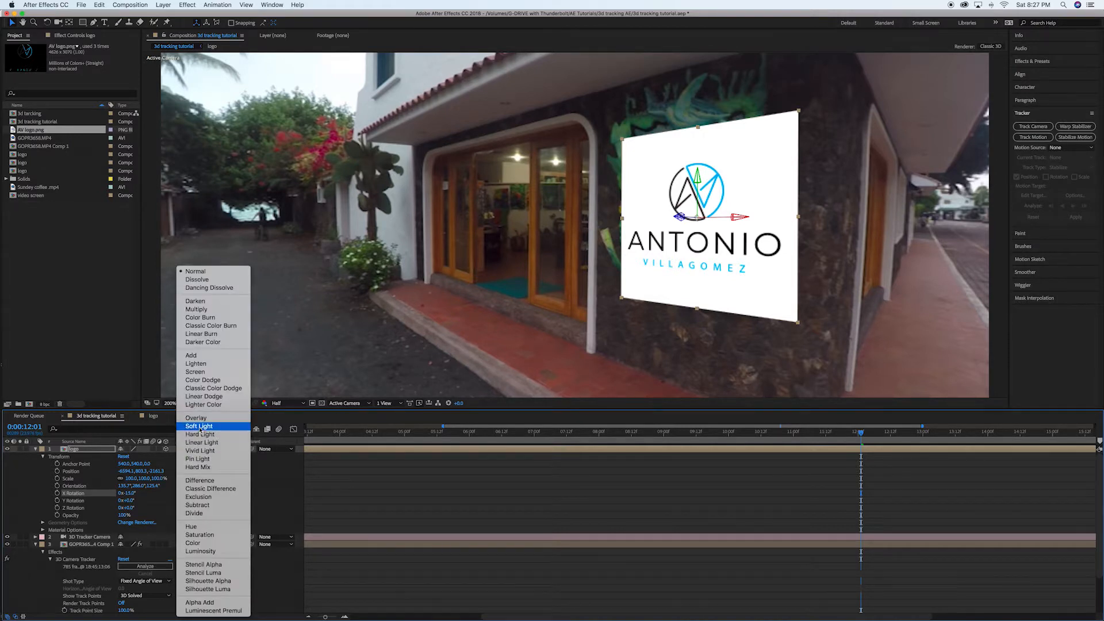
pyautogui.click(198, 426)
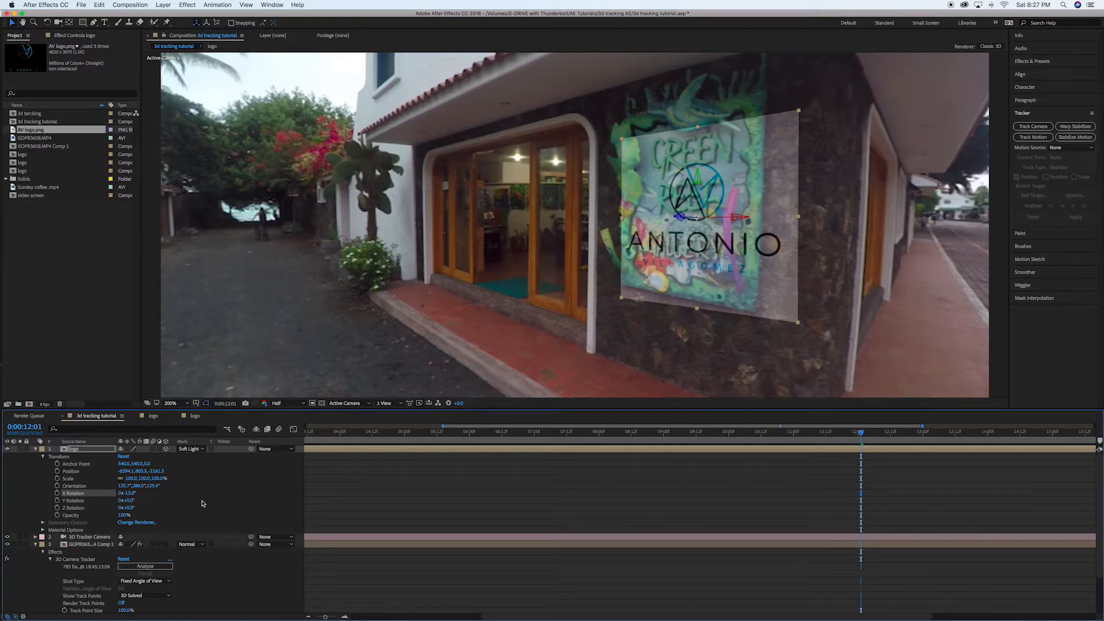
pyautogui.moveTo(138, 471); pyautogui.dragTo(74, 477)
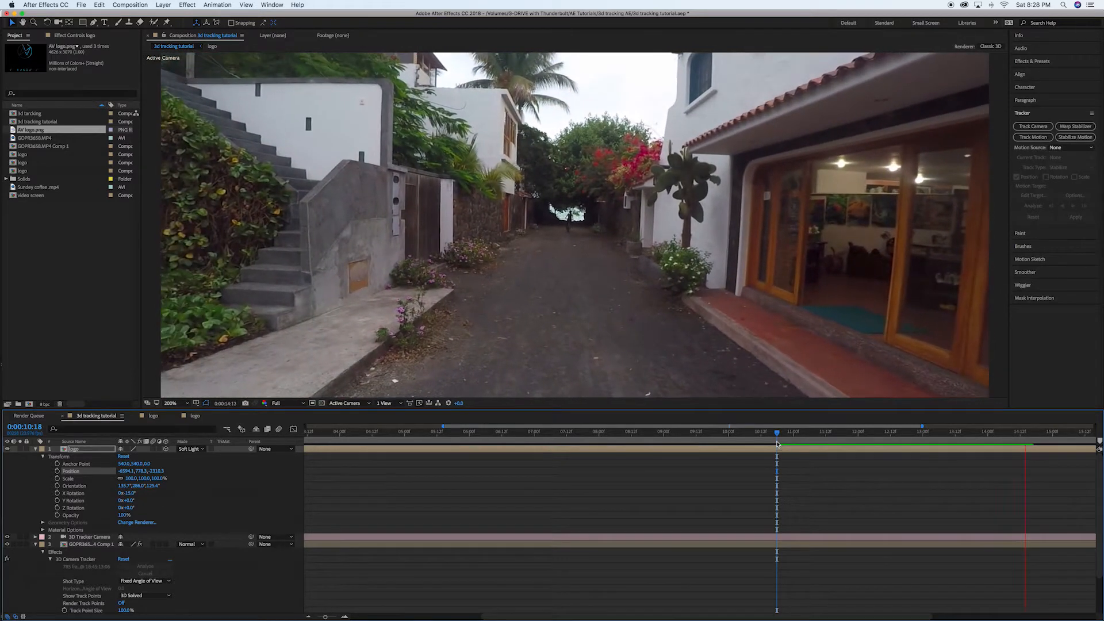
# Stop the playback, check the logo on the wall around 0:00:11:10, and save the project.
pyautogui.press('space')
pyautogui.moveTo(925, 429); pyautogui.dragTo(987, 432)
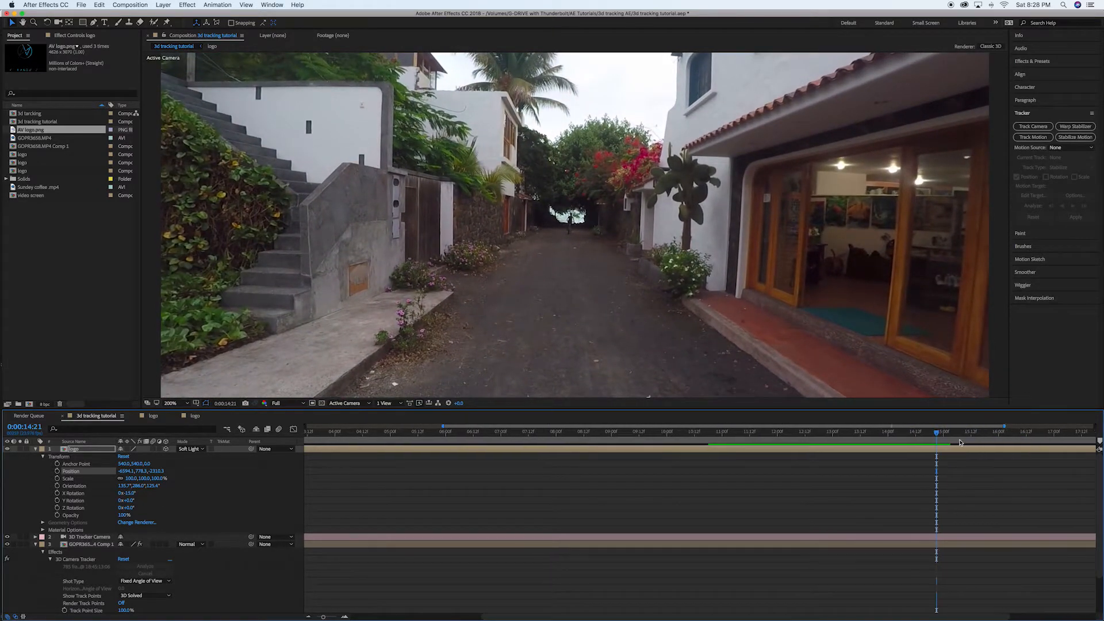
pyautogui.click(751, 440)
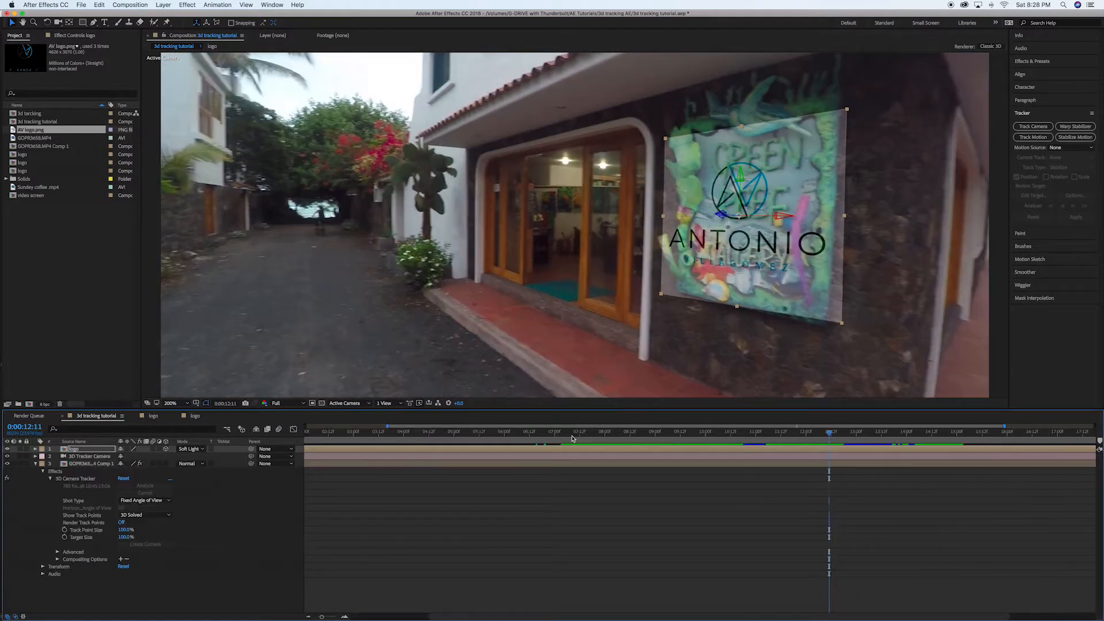
pyautogui.press('super+s')
# Create a track solid from the 3D Camera Tracker target on the gray wall beside the stairs at 0:00:09:17, and save the project.
pyautogui.moveTo(760, 438); pyautogui.dragTo(690, 440)
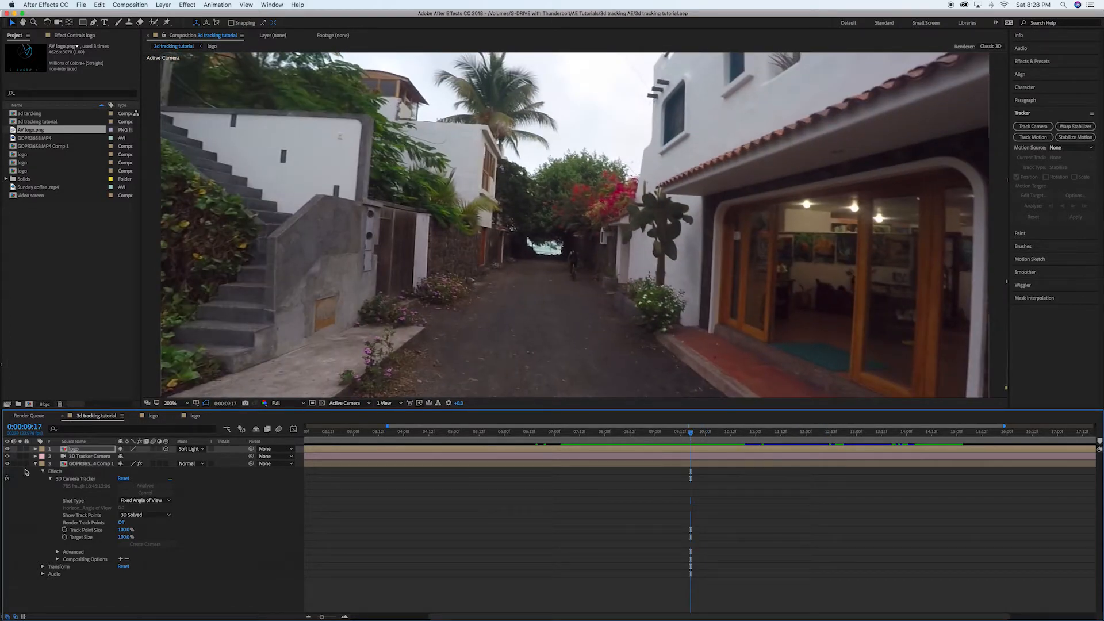
pyautogui.click(36, 464)
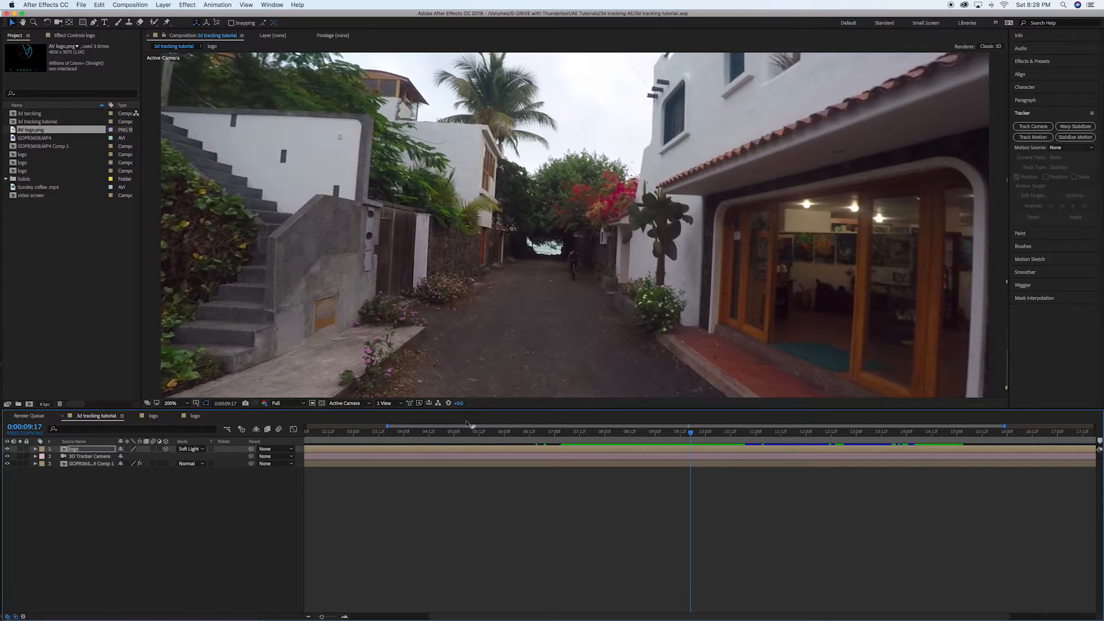
pyautogui.click(35, 456)
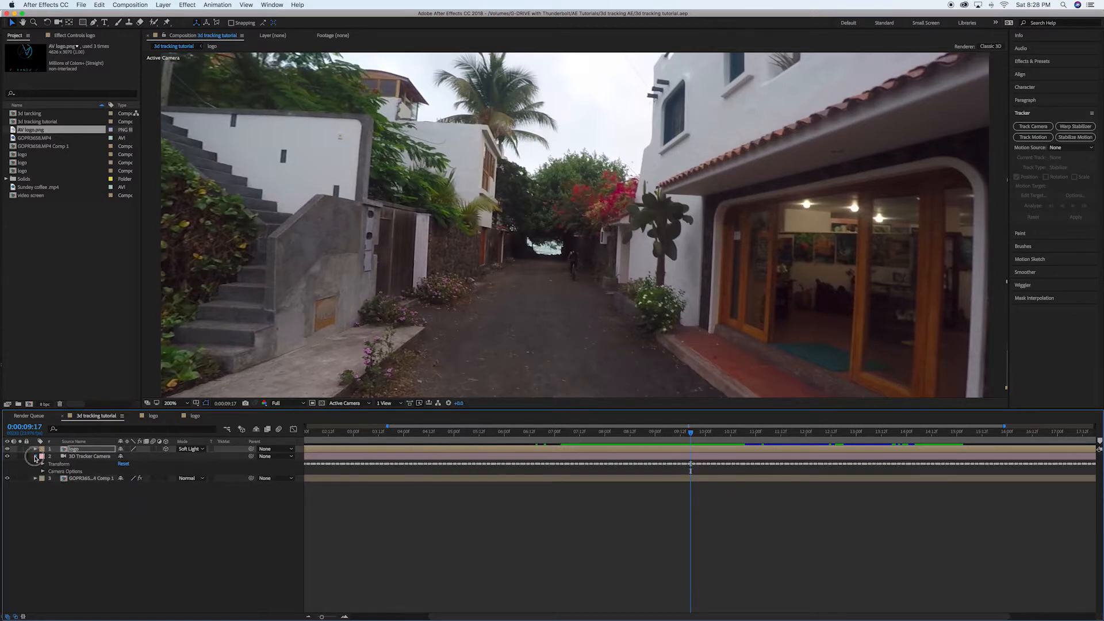
pyautogui.click(35, 455)
pyautogui.click(35, 464)
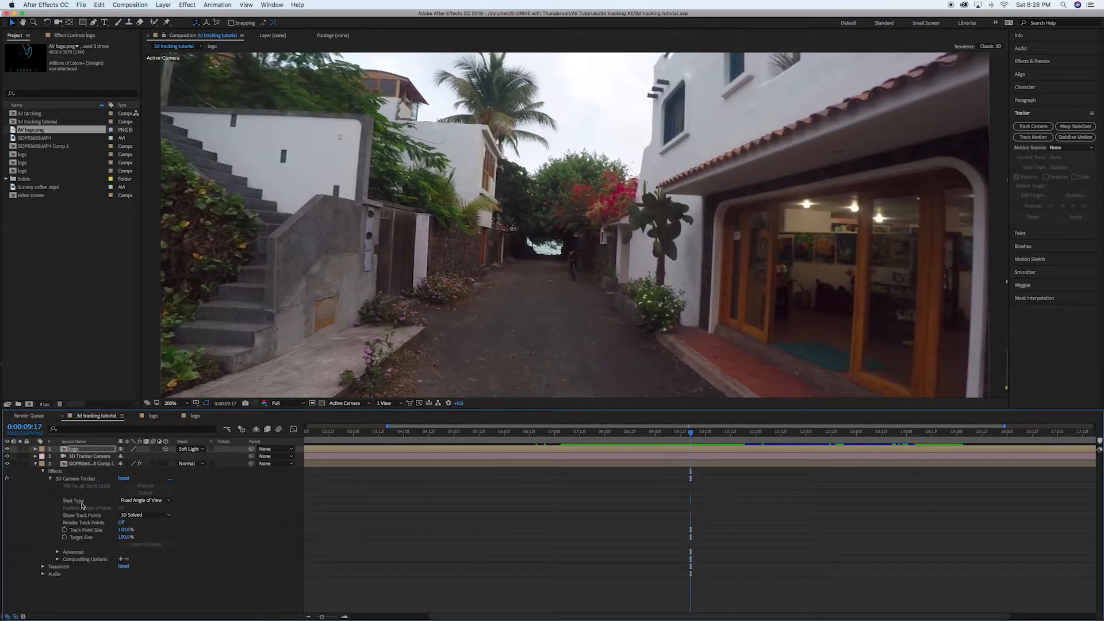
pyautogui.click(80, 479)
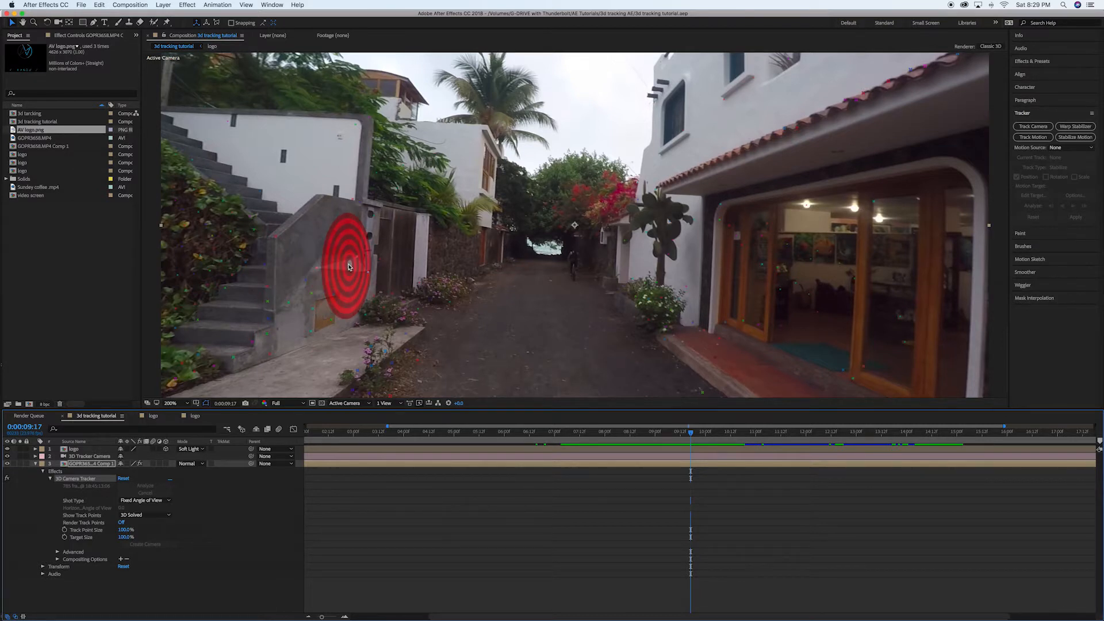
pyautogui.rightClick(351, 268)
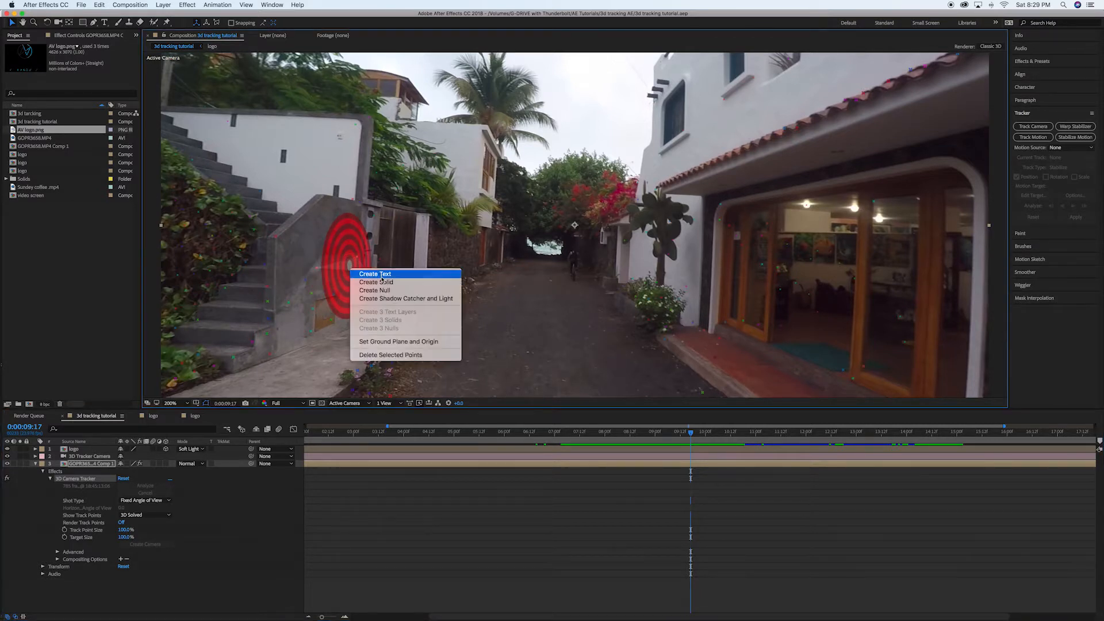
pyautogui.click(383, 284)
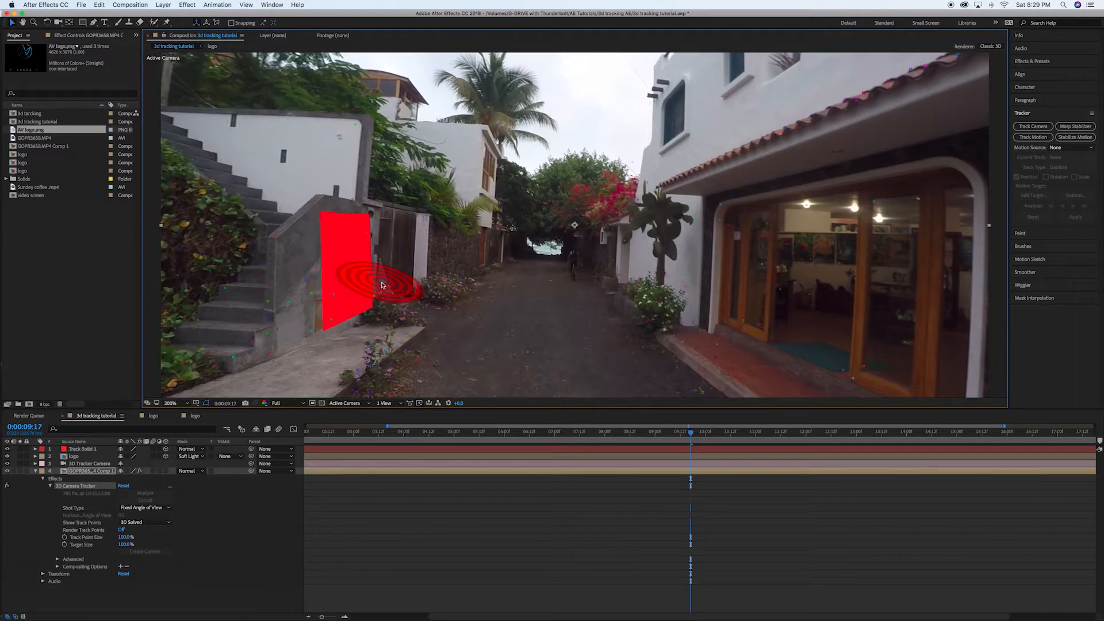
pyautogui.moveTo(690, 433); pyautogui.dragTo(658, 441)
pyautogui.press('super+s')
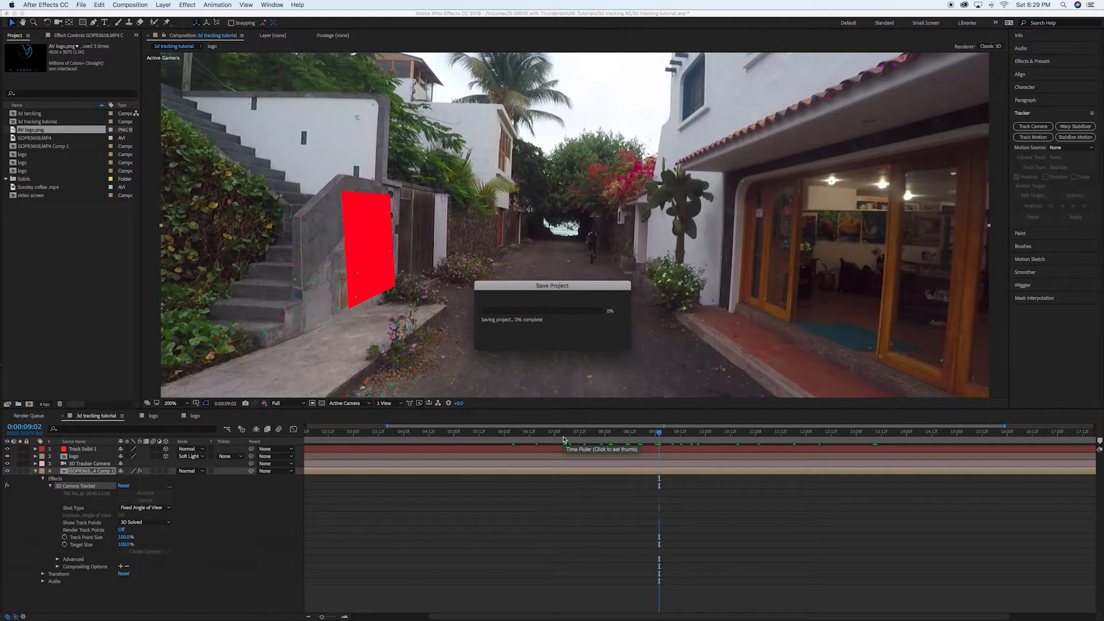
# Pre-compose the red Track Solid 1 layer as "video screen", leaving all attributes in the 3d tracking tutorial composition.
pyautogui.click(90, 449)
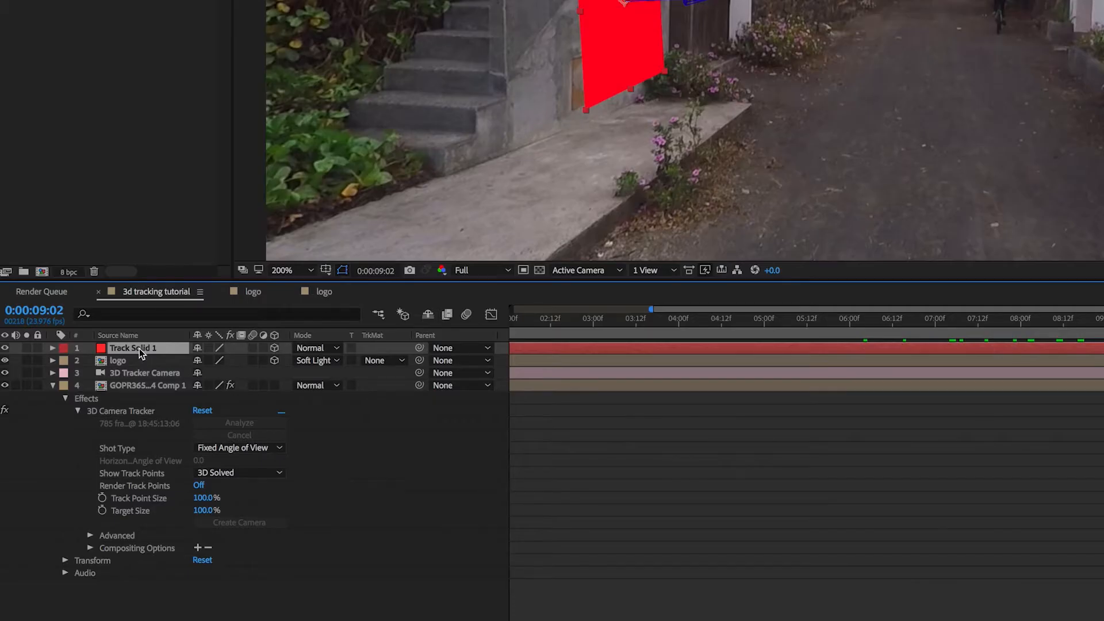
pyautogui.hscroll(-1, 145, 352)
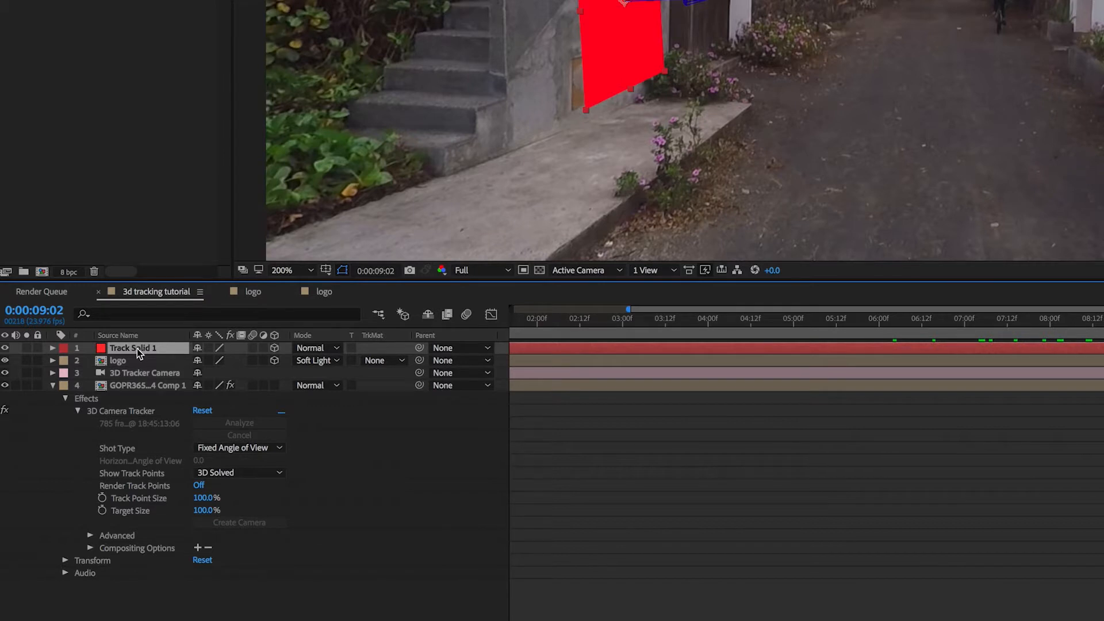
pyautogui.rightClick(140, 348)
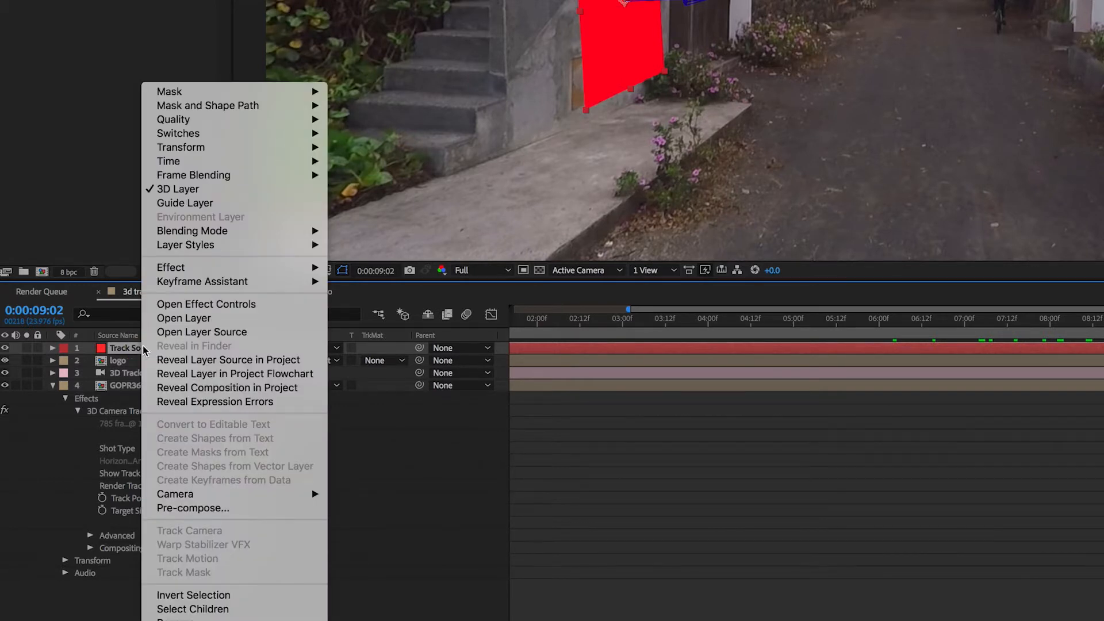
pyautogui.click(232, 509)
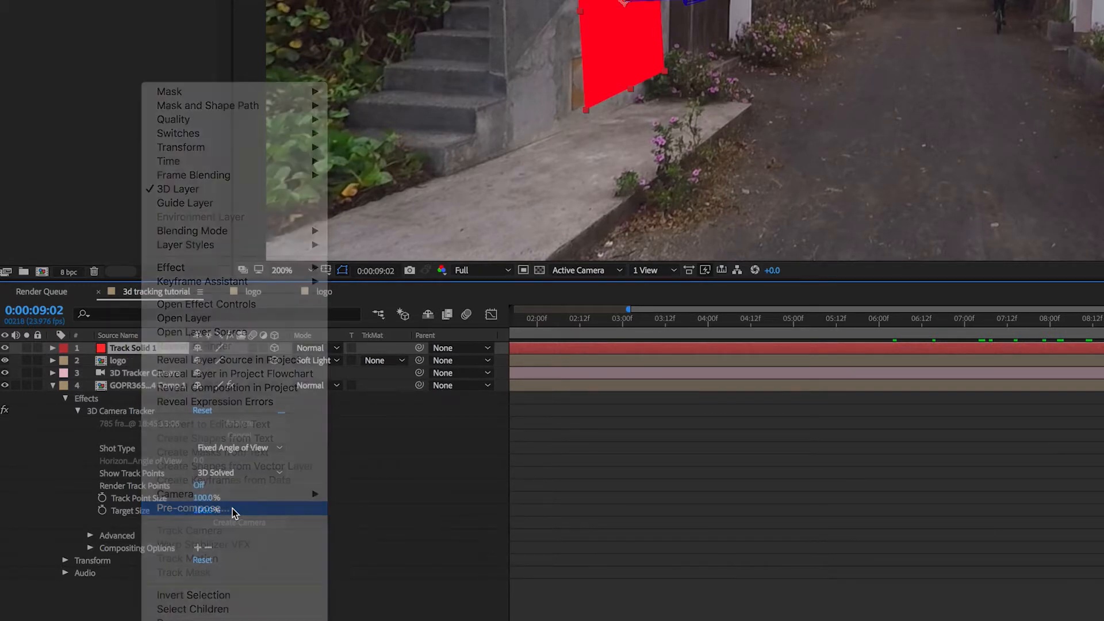
pyautogui.click(987, 47)
pyautogui.moveTo(987, 47); pyautogui.dragTo(790, 42)
pyautogui.write('video')
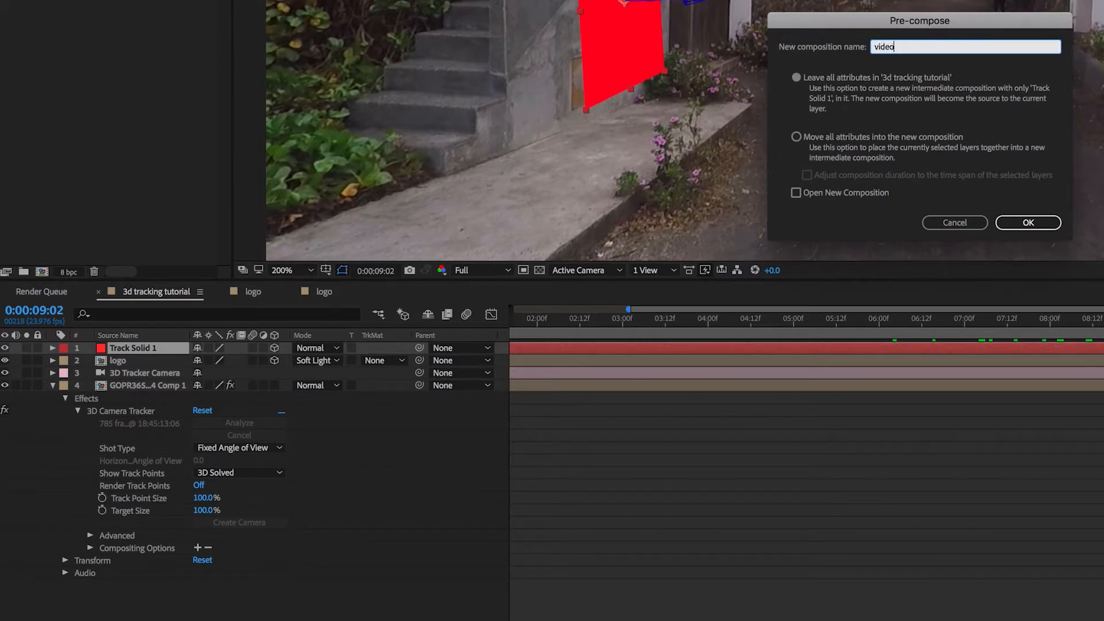
pyautogui.write(' screen')
pyautogui.click(1030, 223)
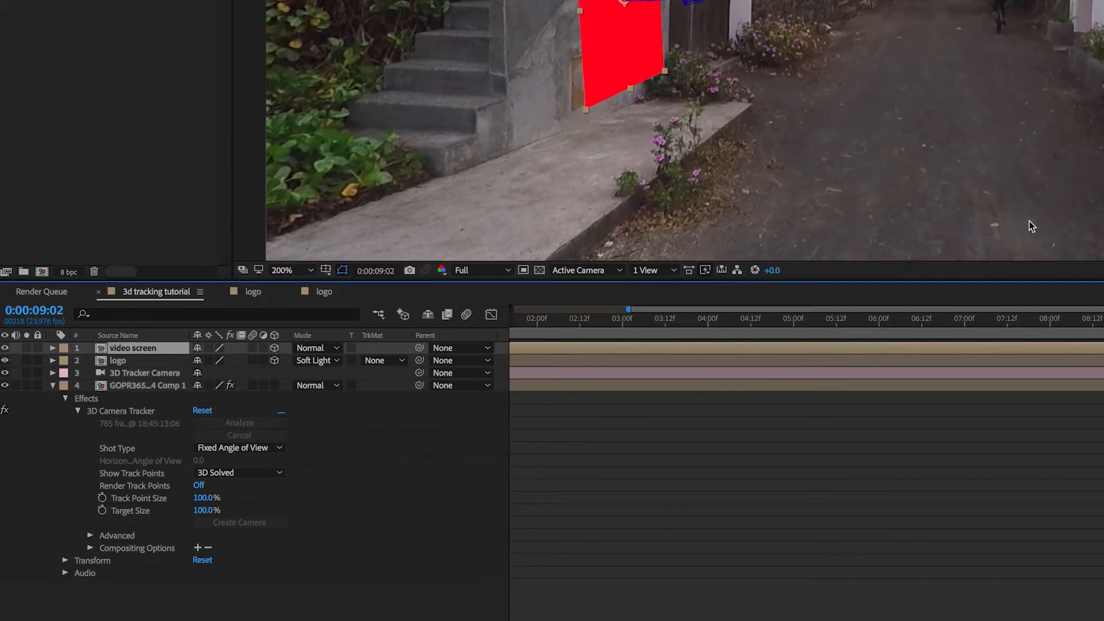
# Open the new video screen composition and set its height to 800 px.
pyautogui.doubleClick(96, 348)
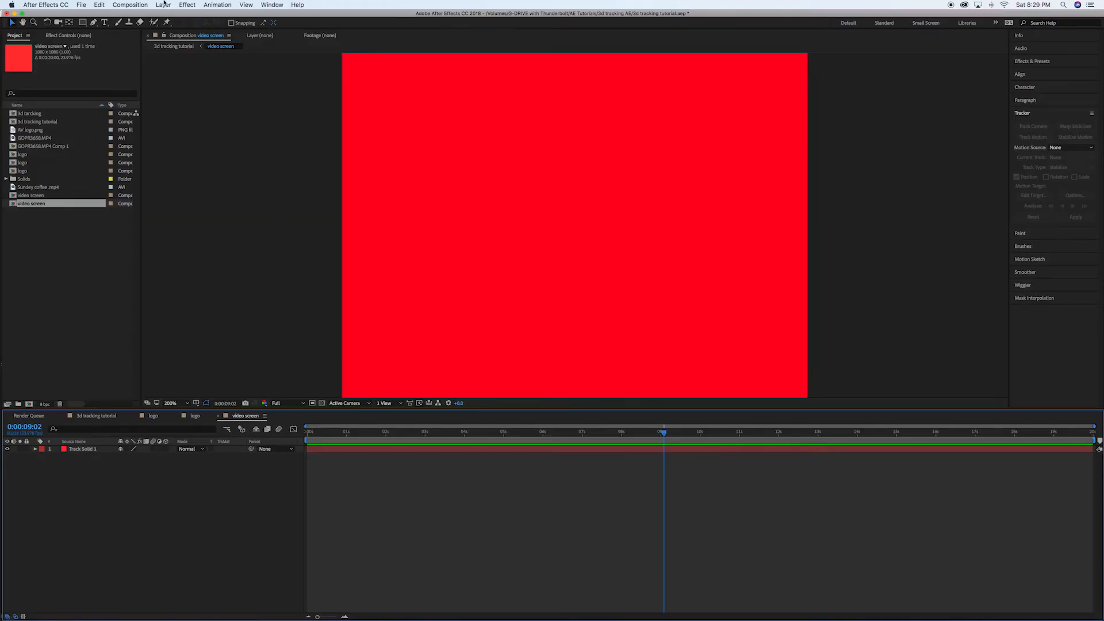
pyautogui.click(163, 5)
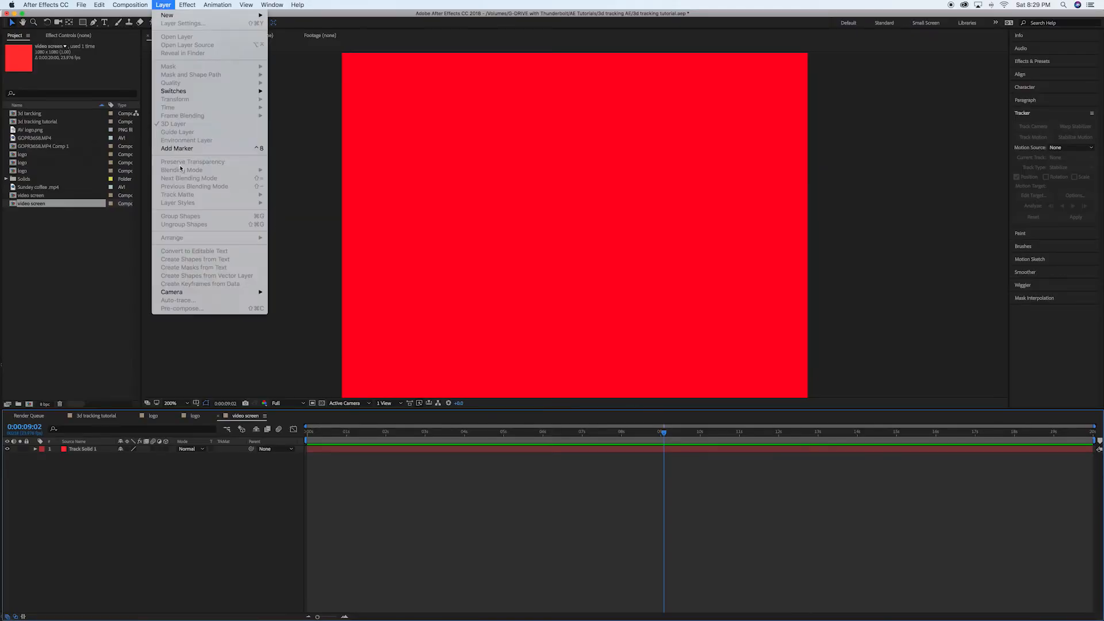
pyautogui.click(305, 316)
pyautogui.click(127, 4)
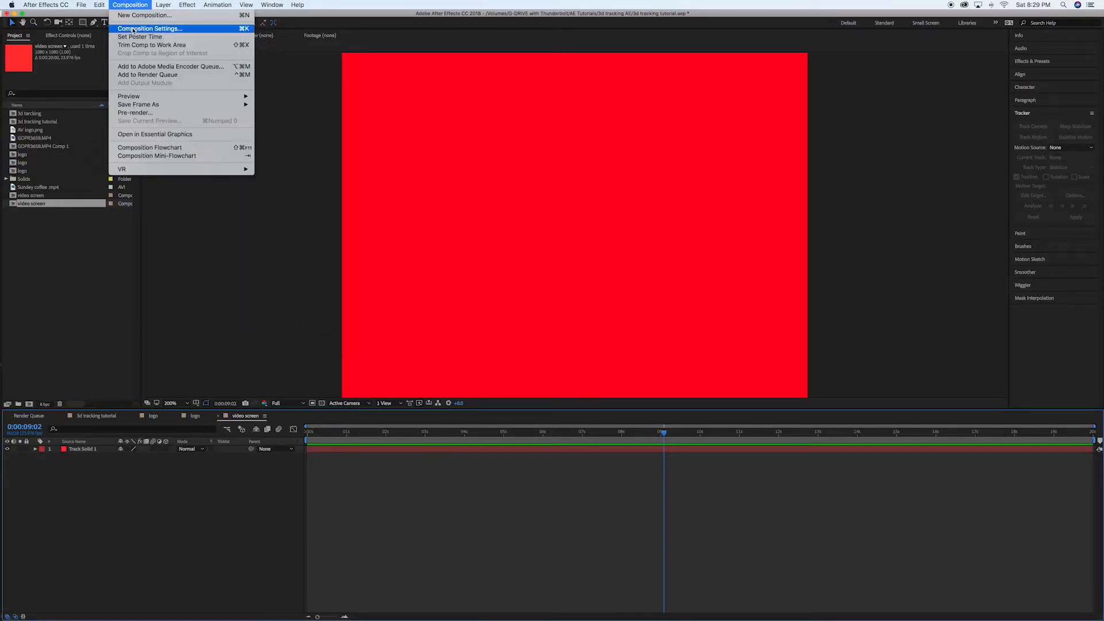
pyautogui.click(154, 27)
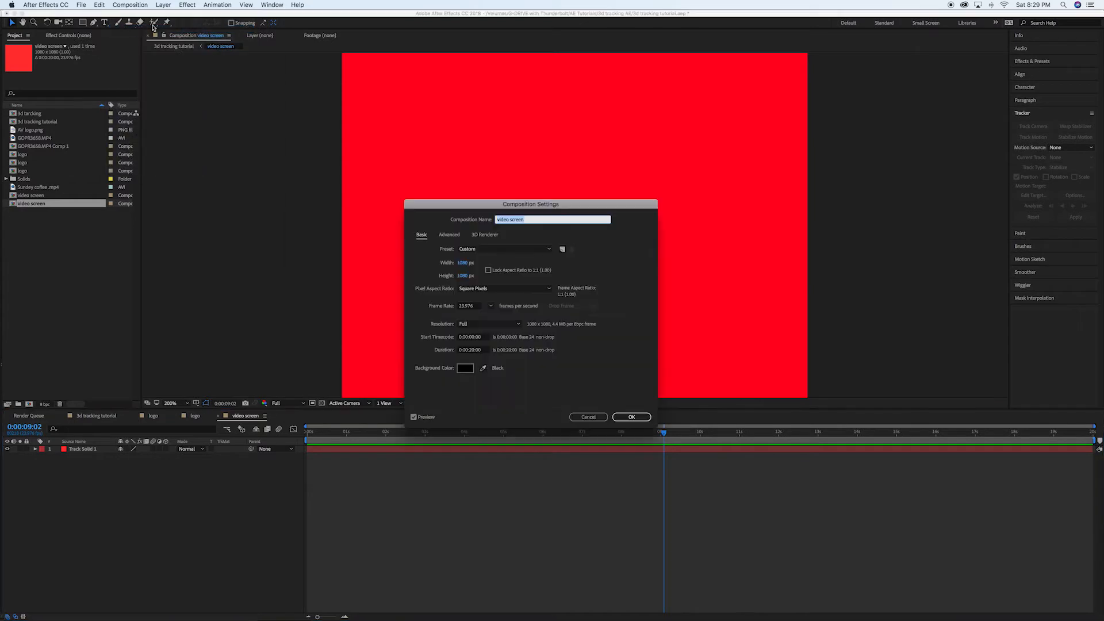
pyautogui.click(462, 277)
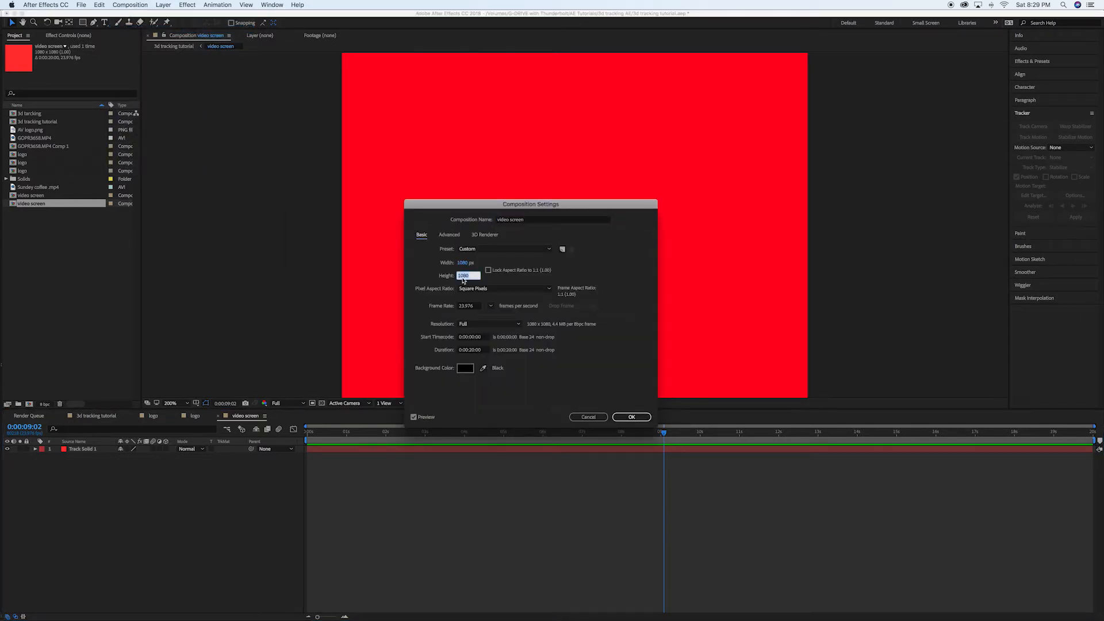
pyautogui.write('800')
pyautogui.click(625, 269)
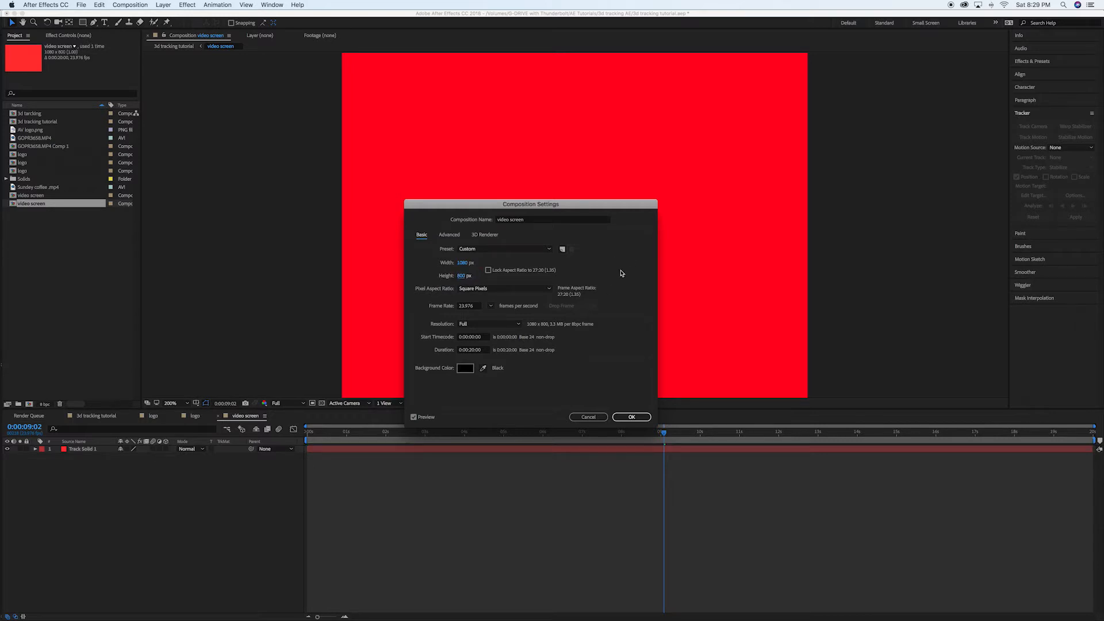
pyautogui.click(631, 417)
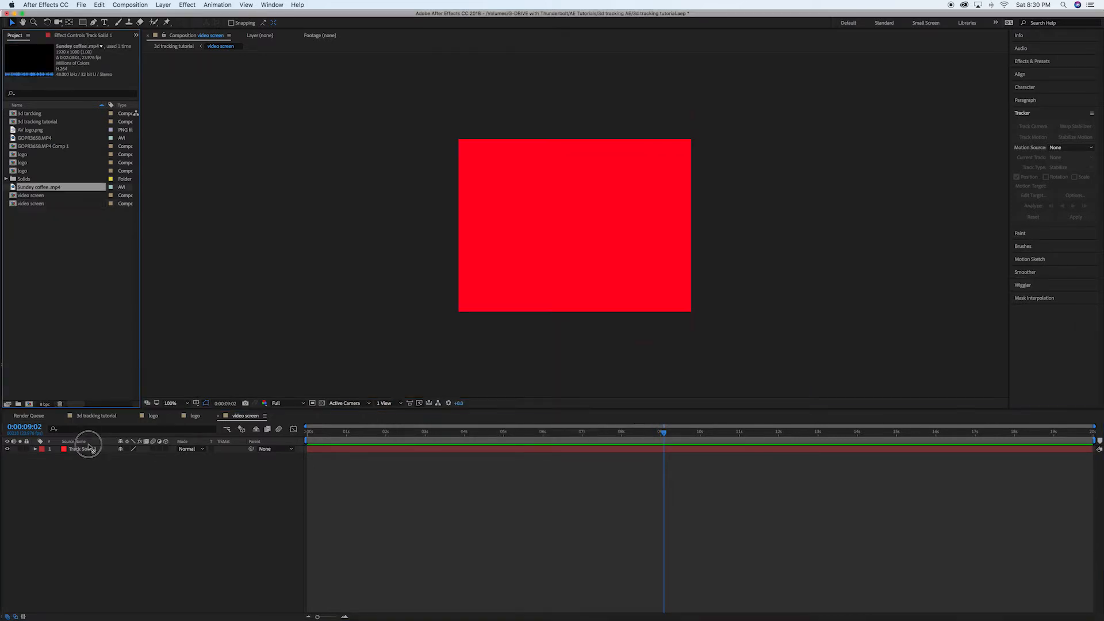
# Add the Sunday coffee .mp4 clip above the track solid and set the video screen composition's width to 1920 px.
pyautogui.moveTo(86, 446); pyautogui.dragTo(89, 449)
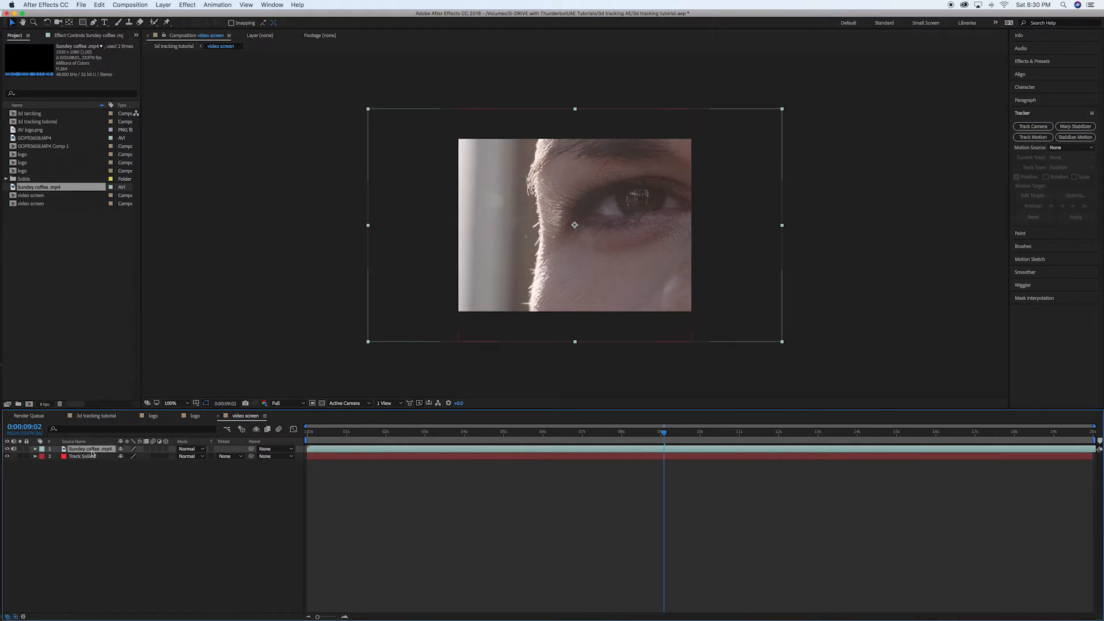
pyautogui.click(246, 251)
pyautogui.click(130, 5)
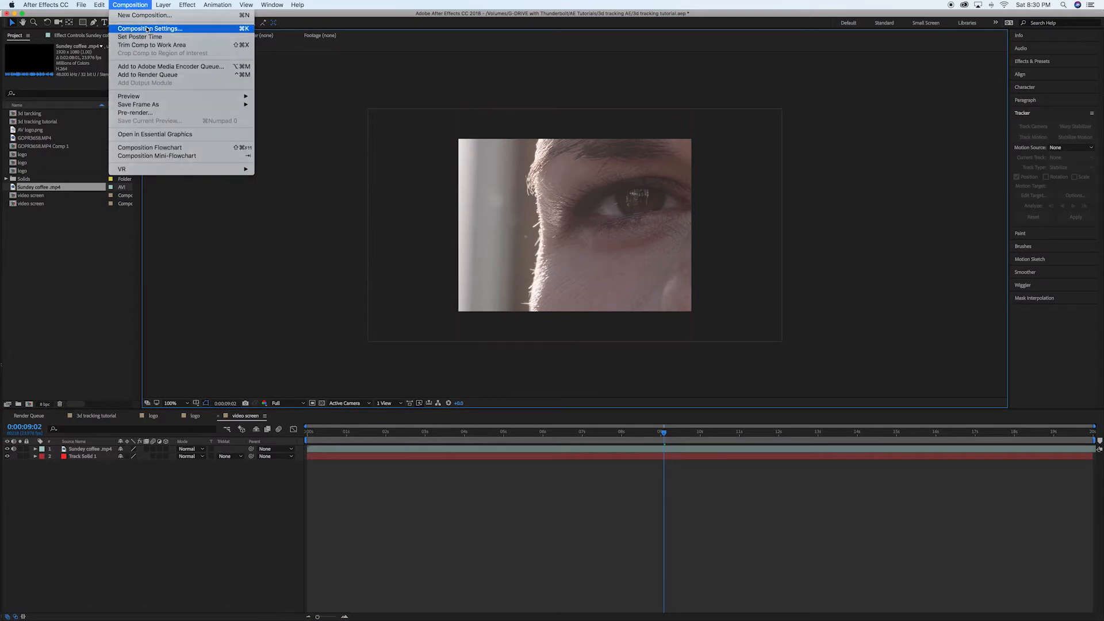
pyautogui.click(148, 28)
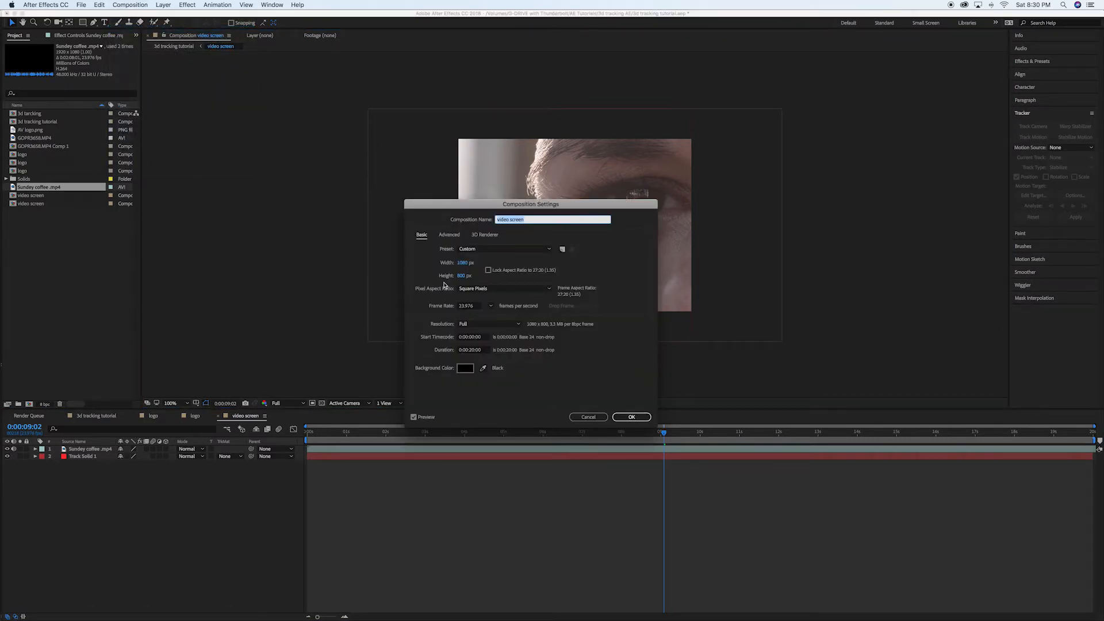
pyautogui.click(463, 263)
pyautogui.write('1920')
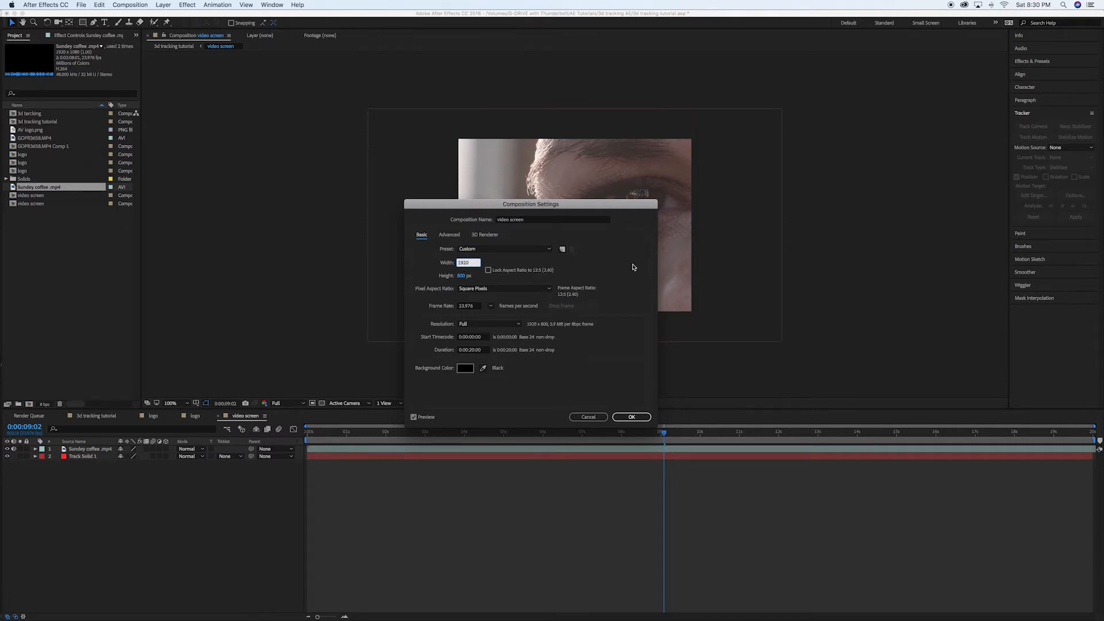
pyautogui.click(632, 417)
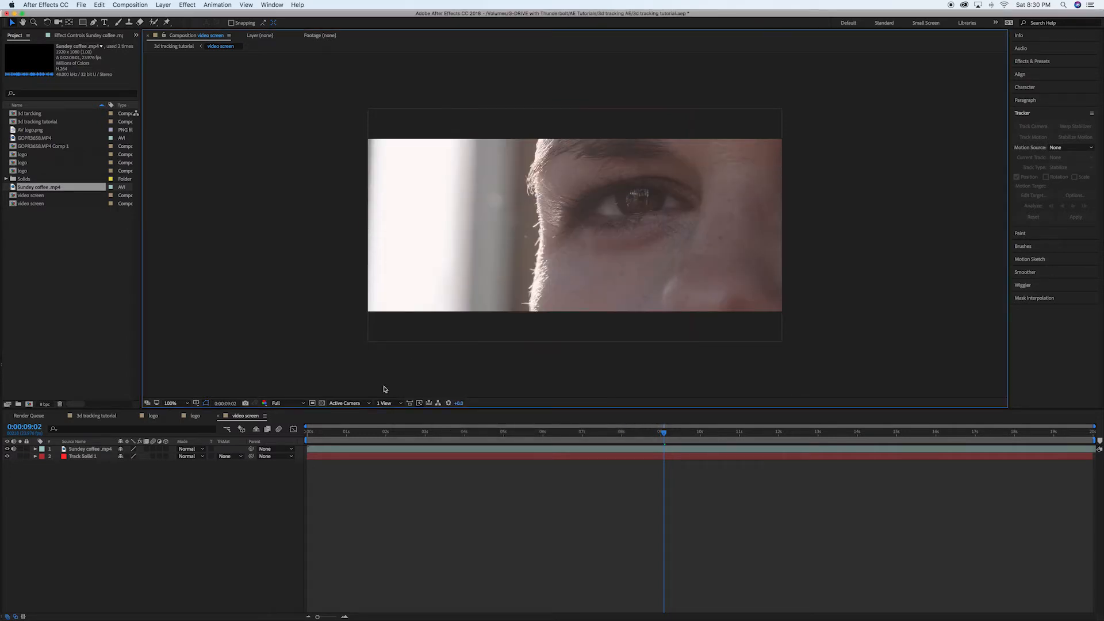
# Delete Track Solid 1 from the video screen composition and save the project.
pyautogui.click(80, 457)
pyautogui.press('Delete')
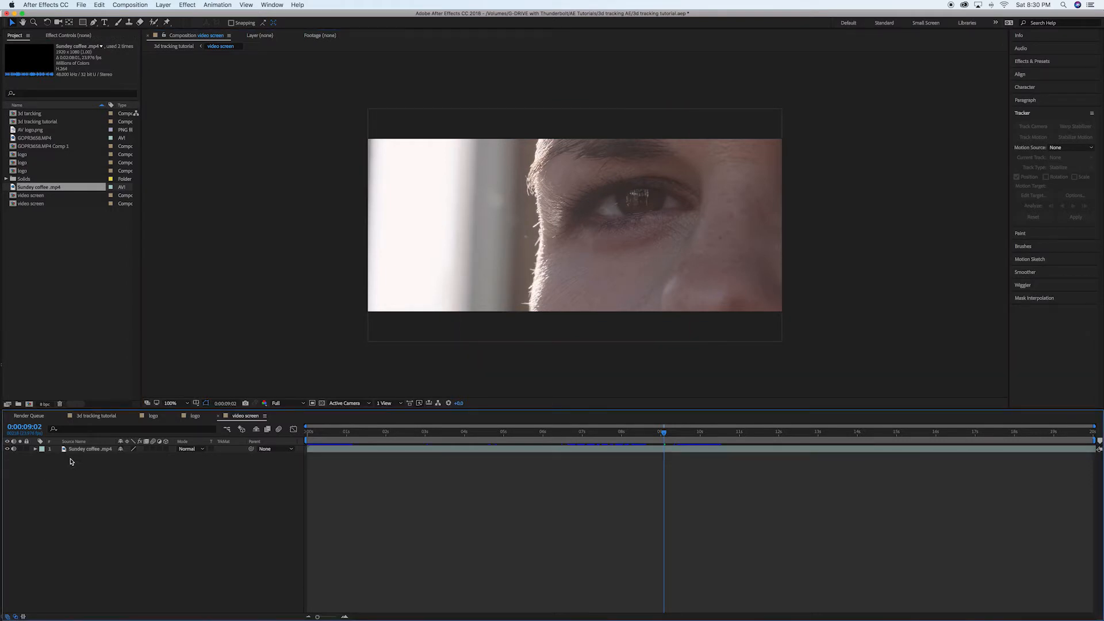
pyautogui.press('super+s')
pyautogui.click(273, 265)
# In the 3d tracking tutorial composition, go to 0:00:04:22 and set the video screen layer's X Rotation to 5°.
pyautogui.click(96, 415)
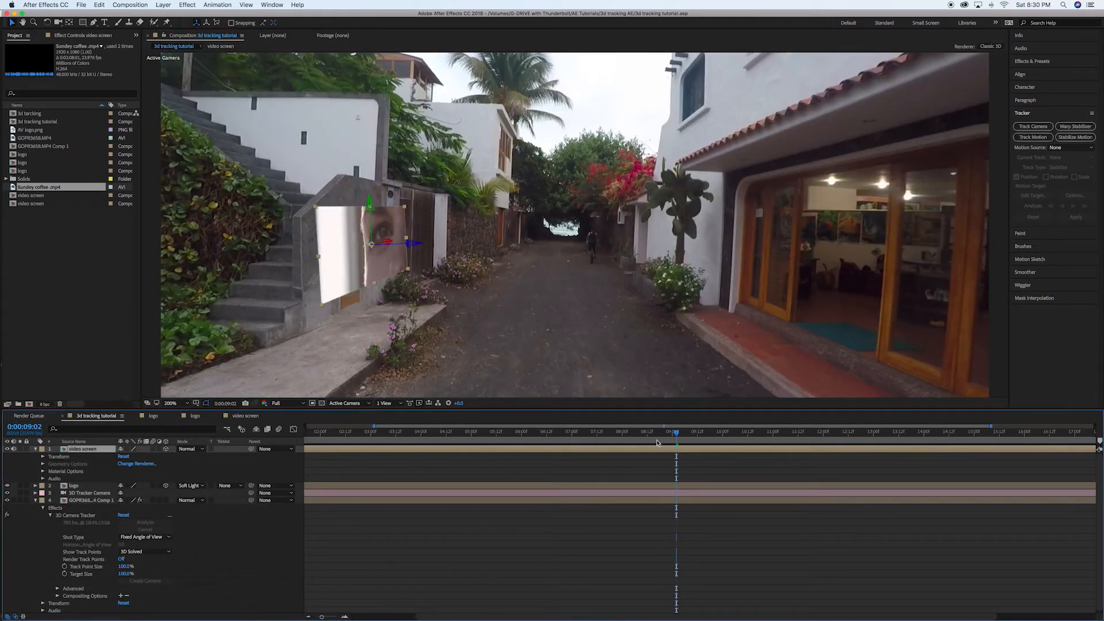
pyautogui.moveTo(647, 437); pyautogui.dragTo(553, 440)
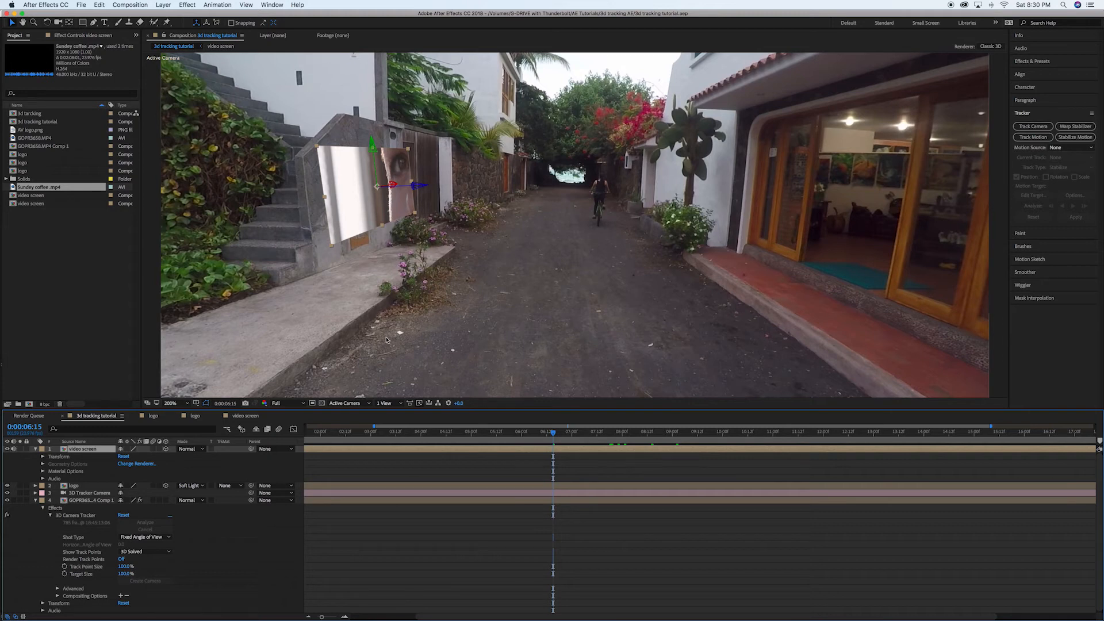
pyautogui.click(466, 438)
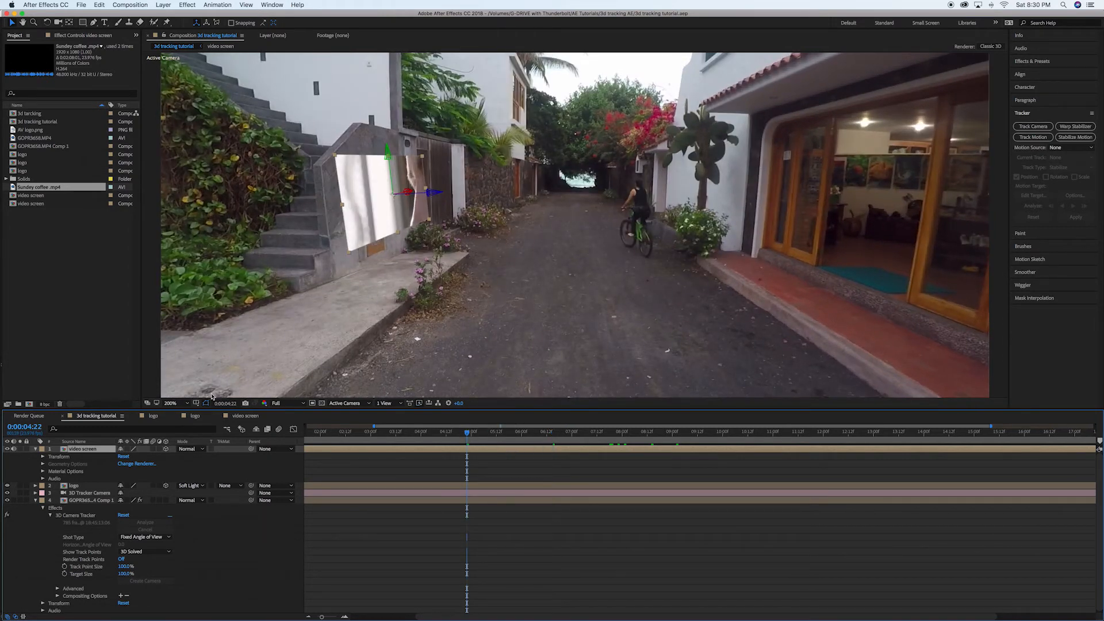
pyautogui.click(42, 456)
pyautogui.moveTo(128, 496); pyautogui.dragTo(131, 497)
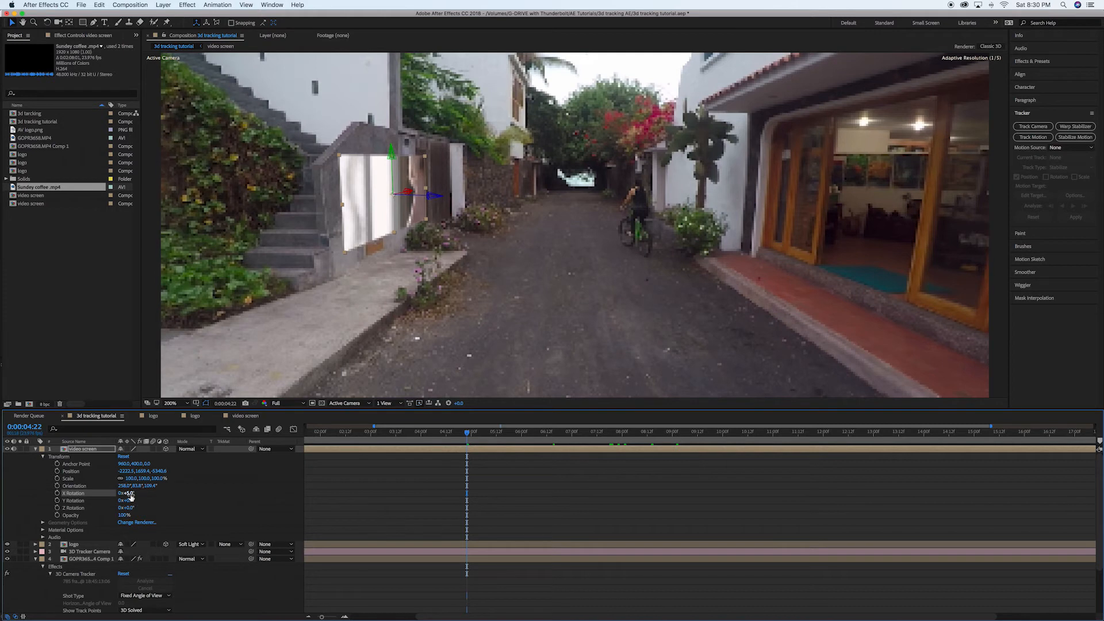
# Set the video screen layer's blending mode to Screen and its opacity to 39%.
pyautogui.scroll(-4, 195, 449)
pyautogui.scroll(4, 191, 472)
pyautogui.hscroll(-3, 191, 471)
pyautogui.click(198, 450)
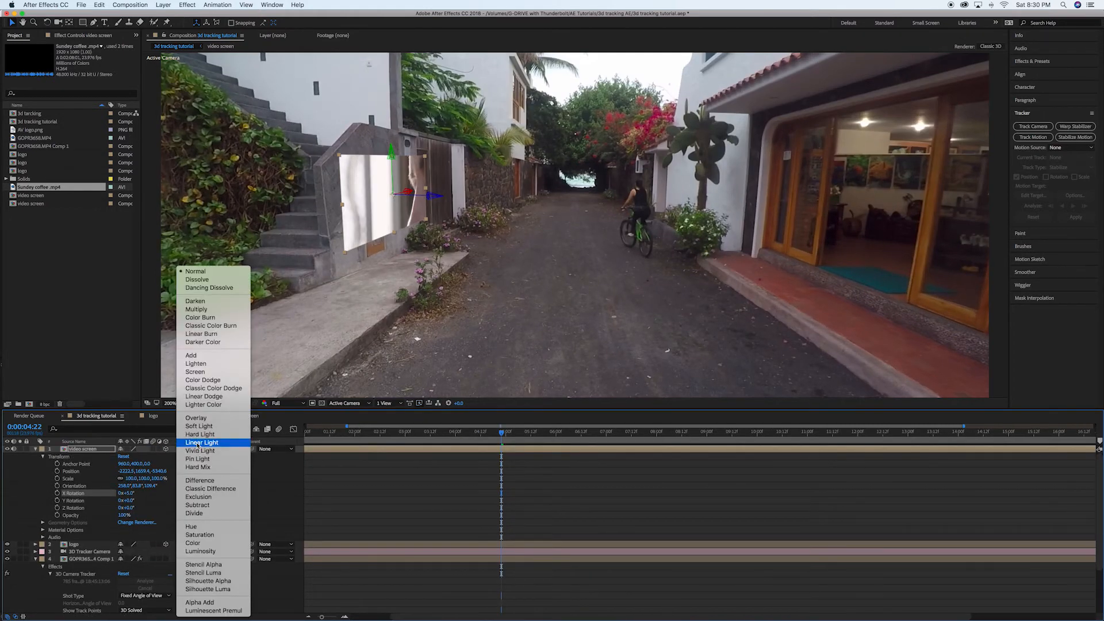
pyautogui.click(207, 376)
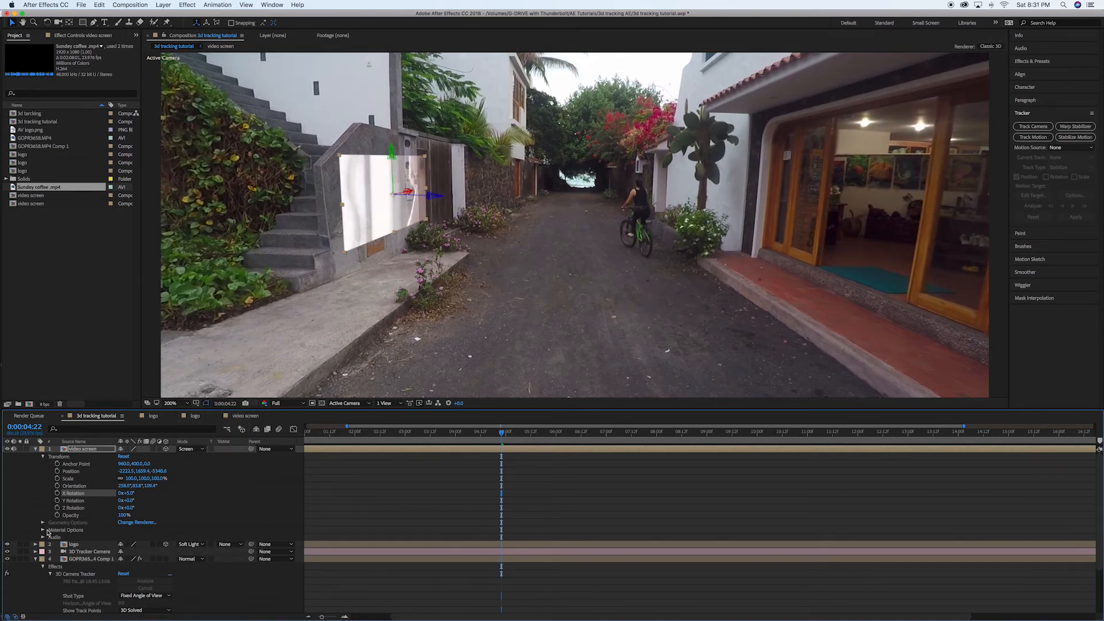
pyautogui.moveTo(123, 517); pyautogui.dragTo(107, 518)
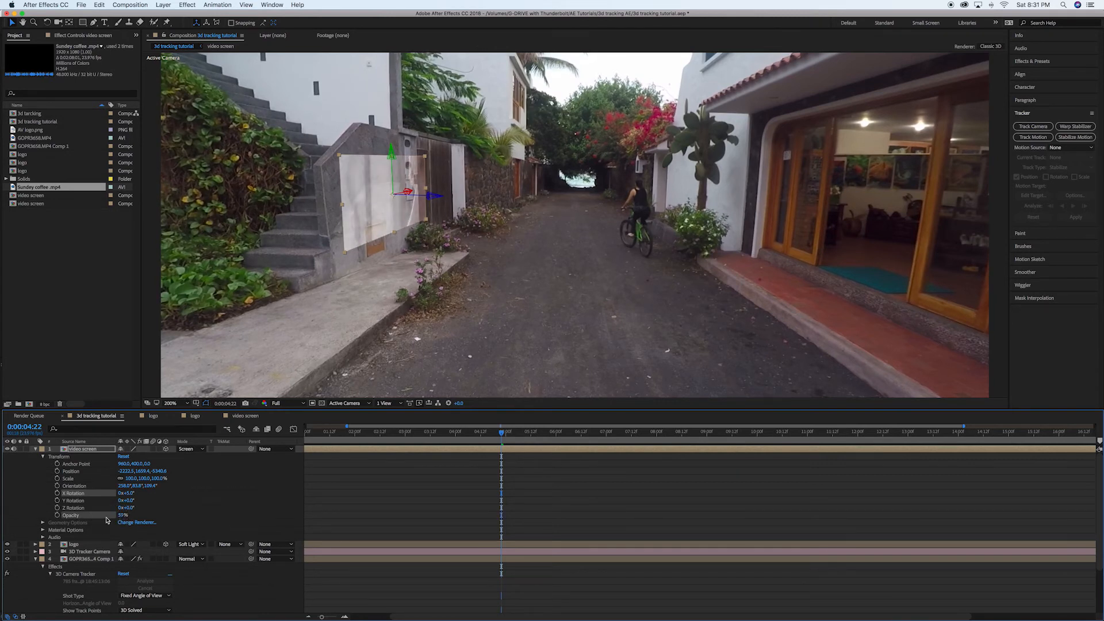
pyautogui.click(440, 514)
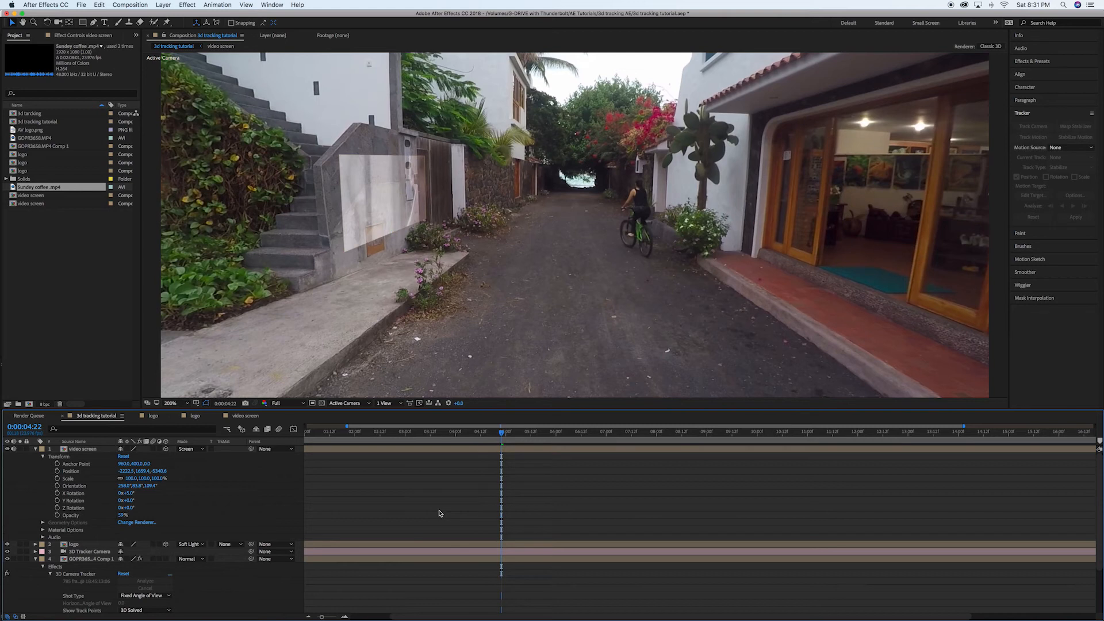
# Save the project and extend the work area back to the composition's first frame for playback.
pyautogui.moveTo(505, 438)
pyautogui.mouseDown()
pyautogui.moveTo(432, 437)
pyautogui.moveTo(496, 438)
pyautogui.mouseUp()
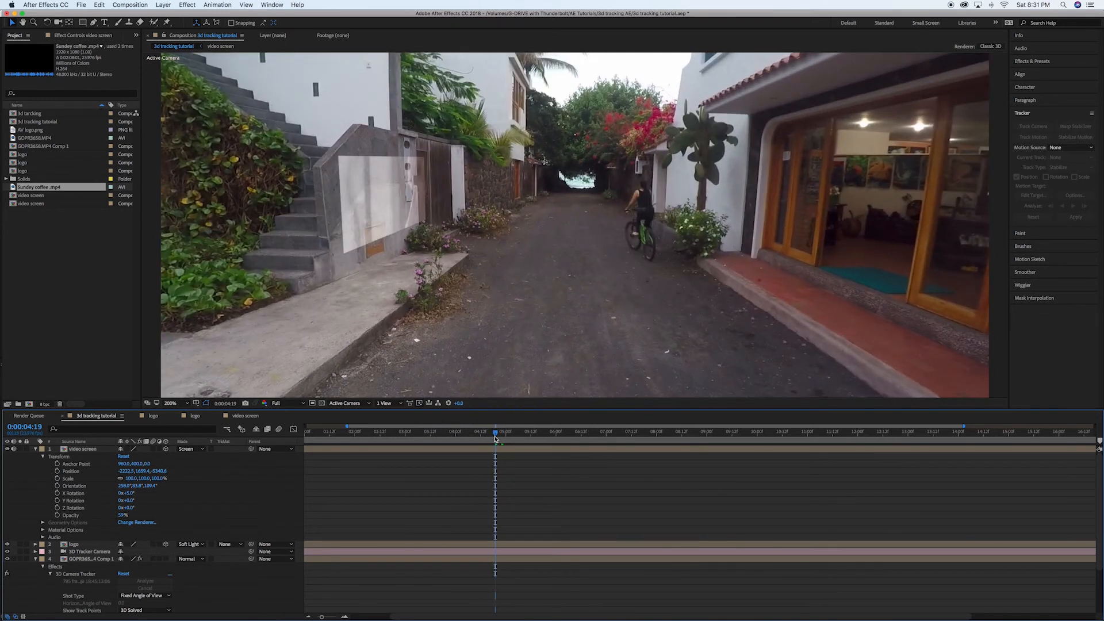
pyautogui.press('super+s')
pyautogui.moveTo(346, 426); pyautogui.dragTo(283, 427)
pyautogui.moveTo(392, 434); pyautogui.dragTo(284, 438)
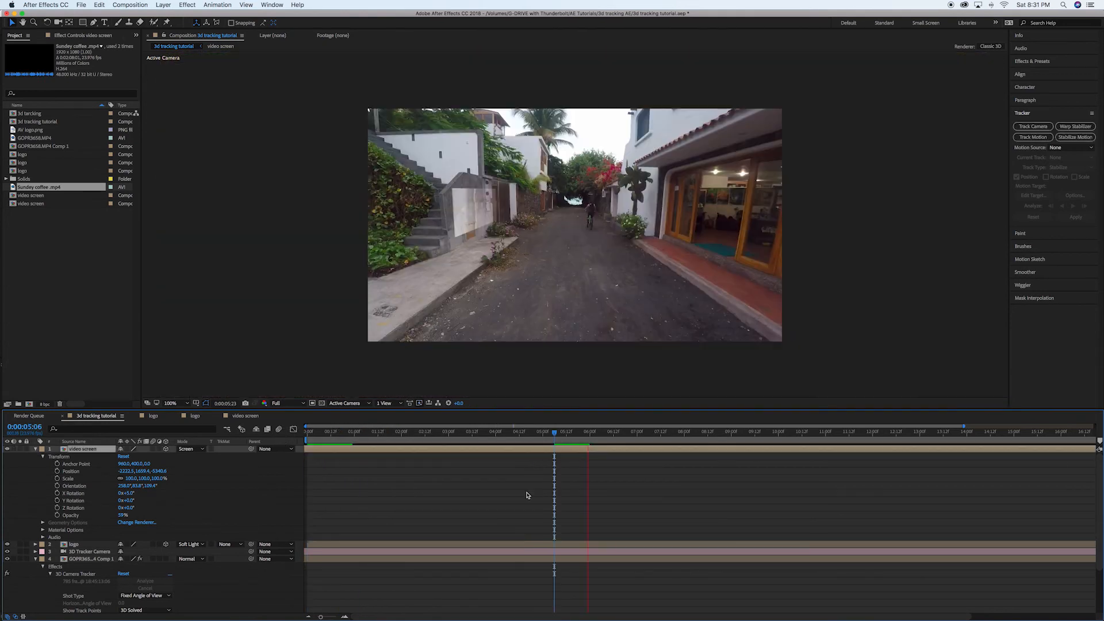